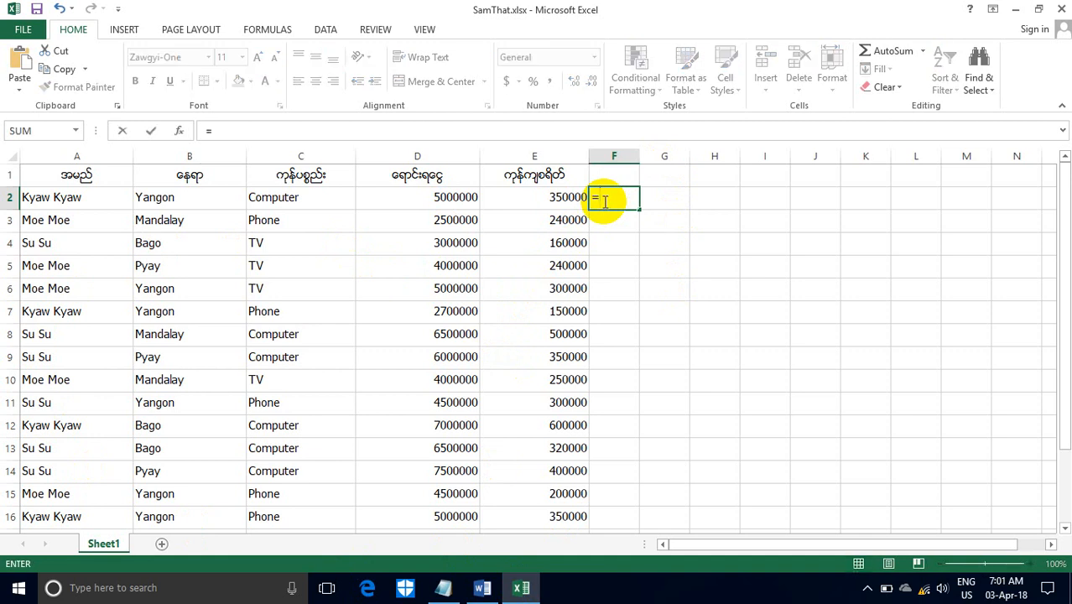
# - Start a count formula in cell F2 and review the count function descriptions in the Word document
pyautogui.write('count')
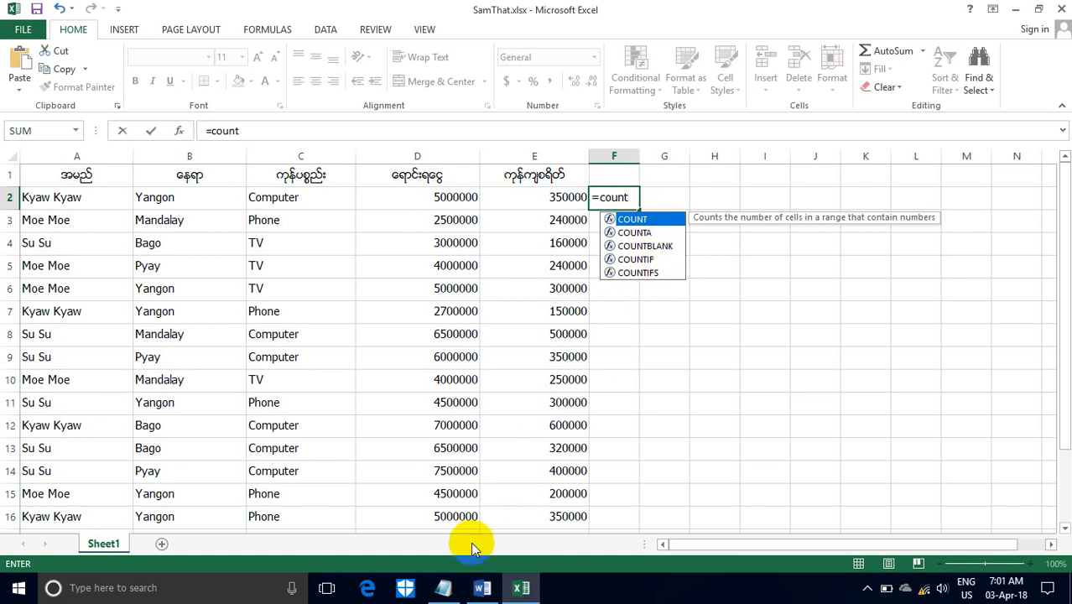
pyautogui.click(485, 591)
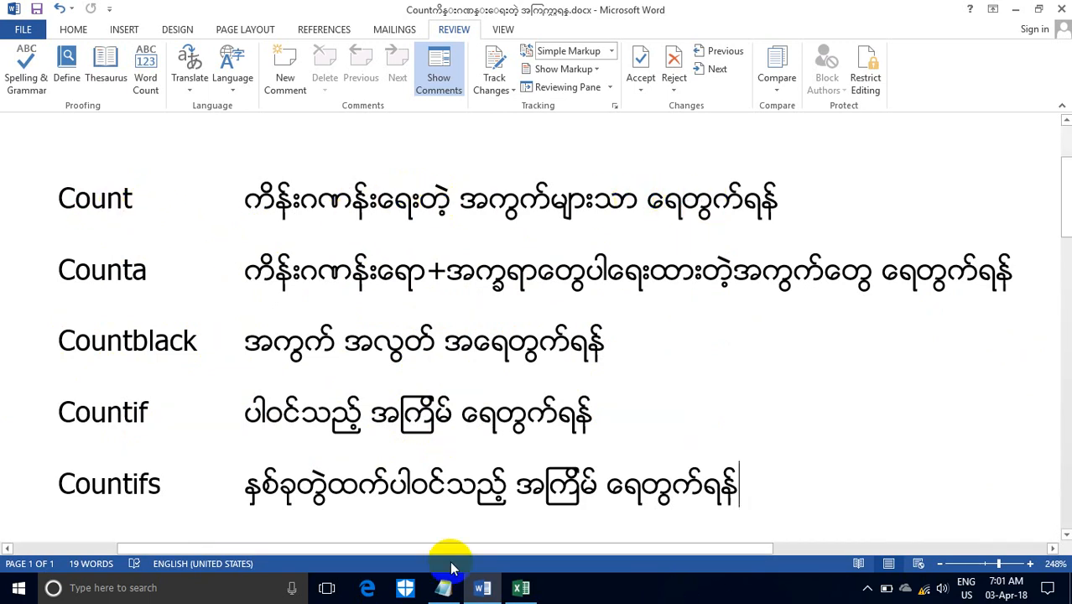
pyautogui.click(513, 588)
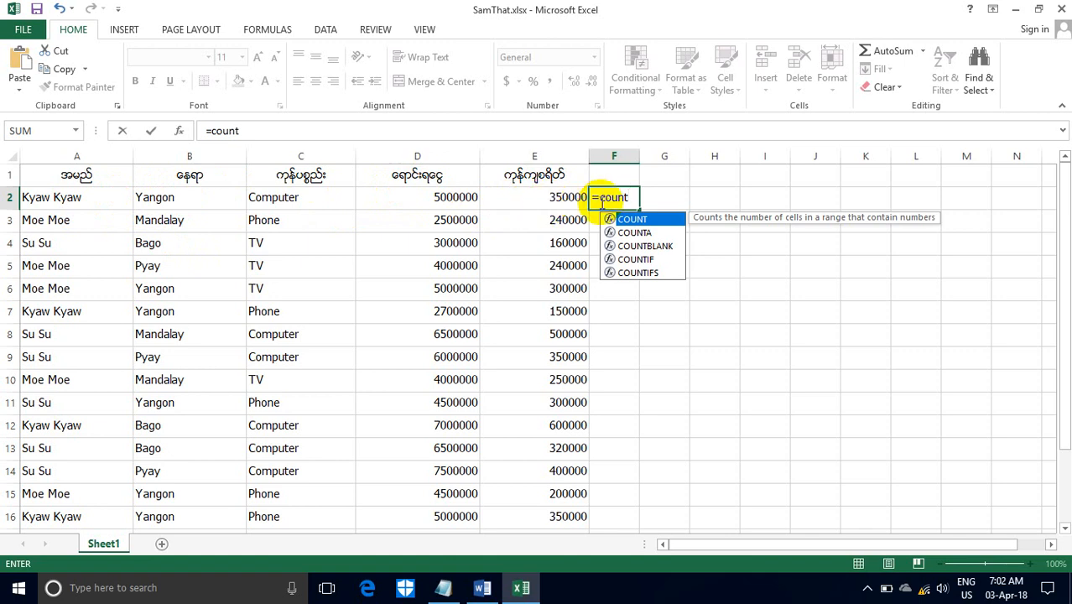
# - Switch to Notepad, replace the old formula with =count(a2:e2), and copy it
pyautogui.click(450, 592)
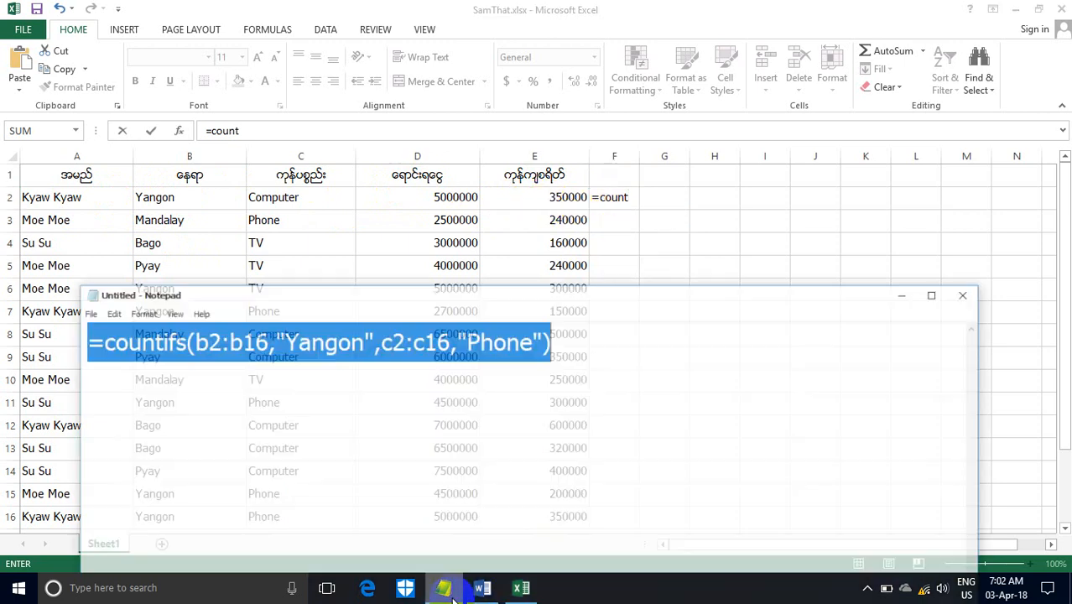
pyautogui.hotkey('ctrl', 'x')
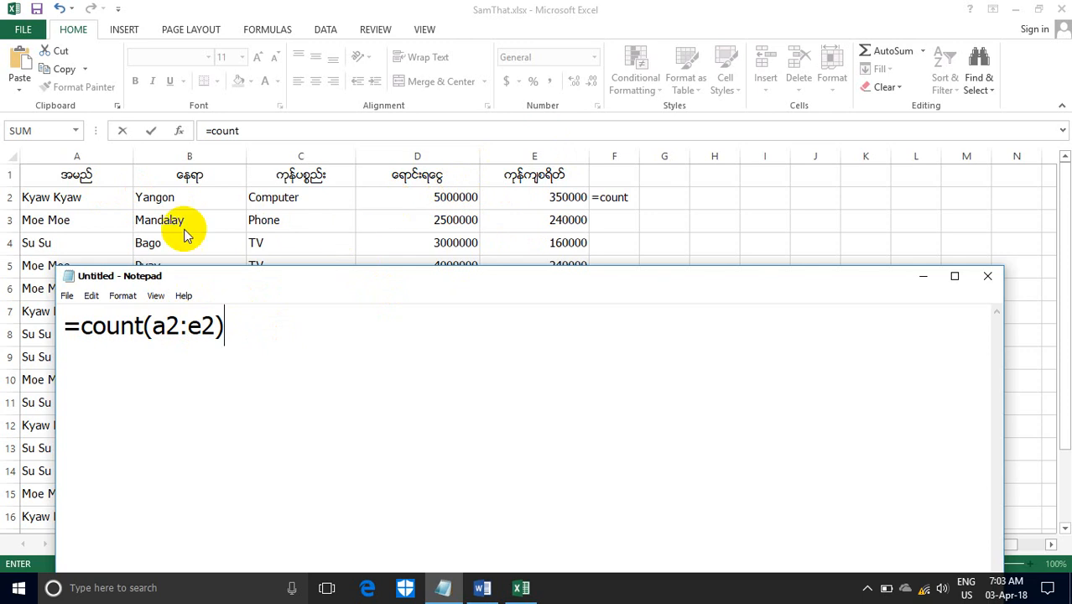
pyautogui.doubleClick(100, 329)
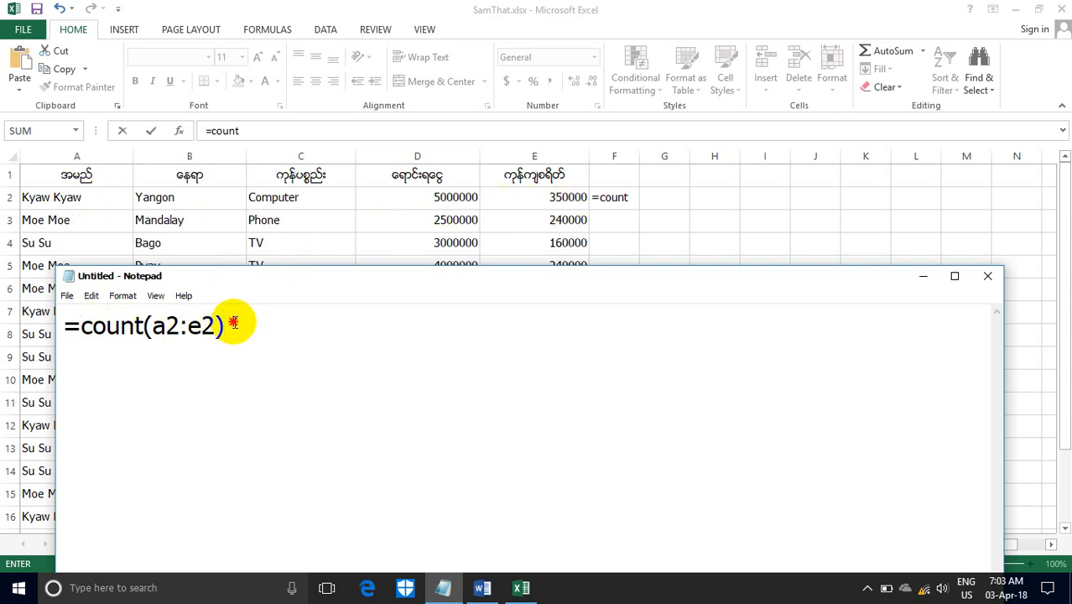
pyautogui.moveTo(235, 323); pyautogui.dragTo(30, 288)
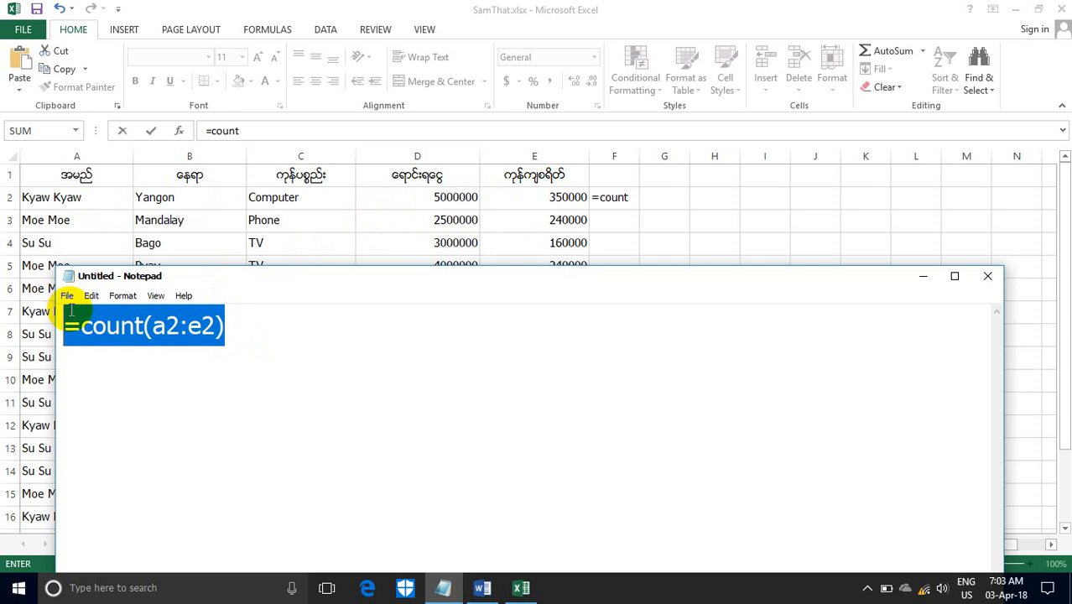
# - Discard the unfinished formula in cell F2 of the workbook and enter =count(a2:e2) there
pyautogui.click(633, 198)
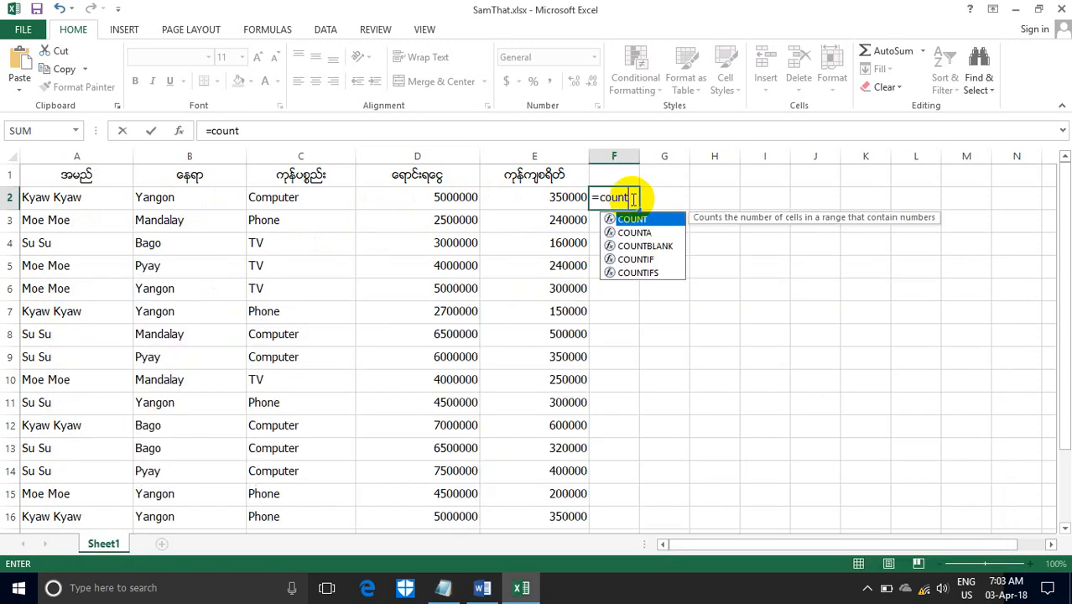
pyautogui.press('Escape')
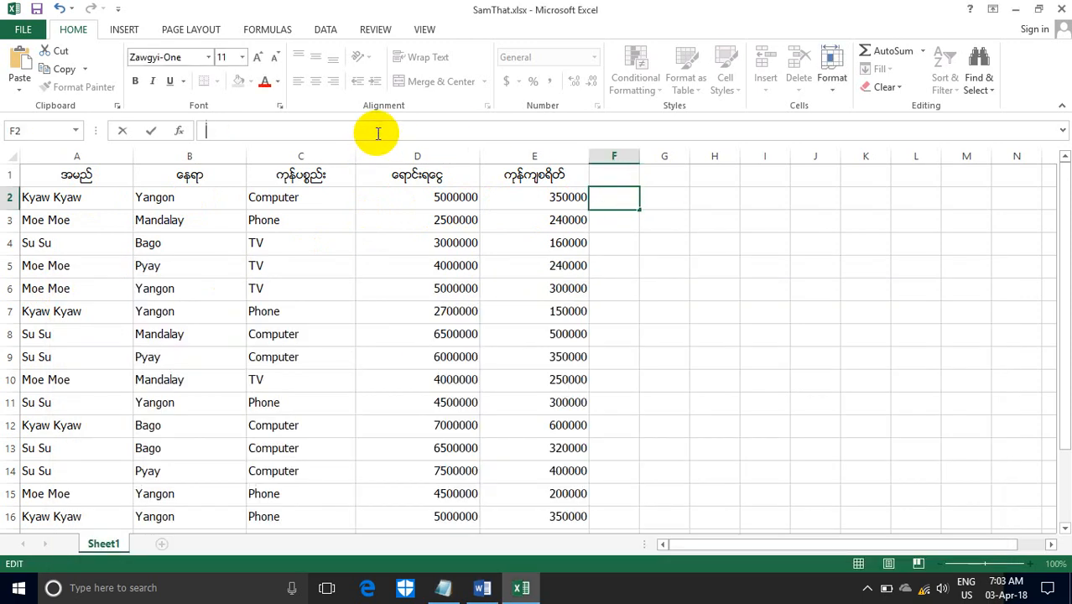
pyautogui.write('=count(a2:e2)')
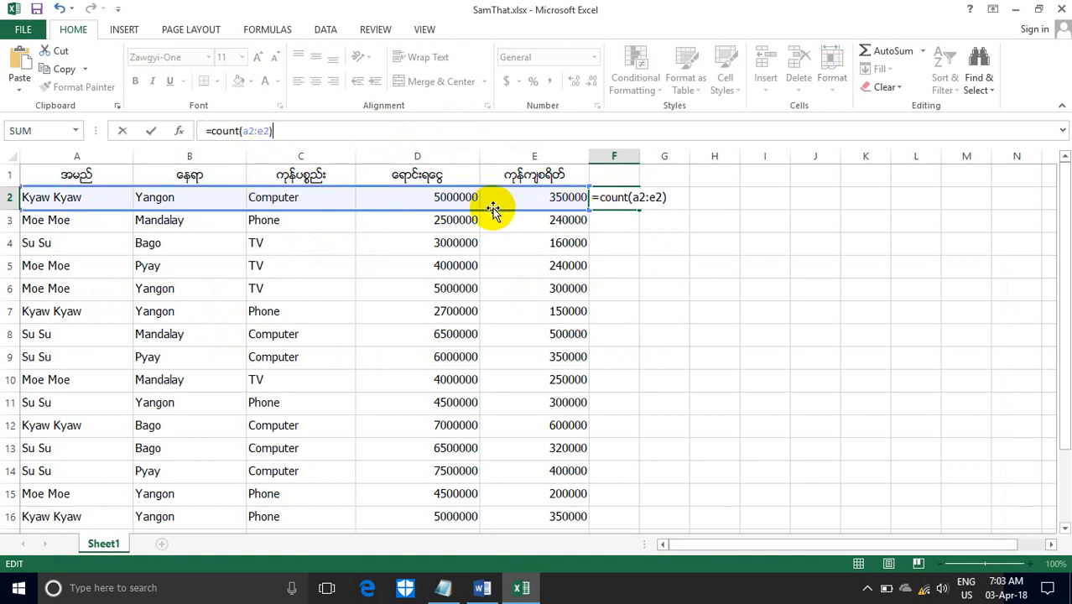
pyautogui.press('Return')
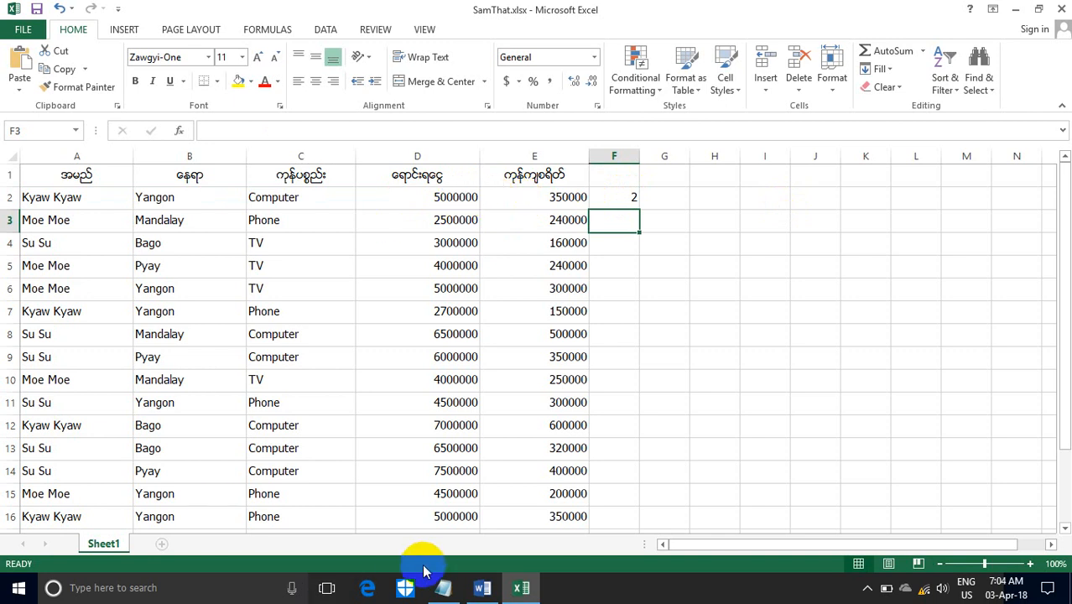
# - Review the Counta description in the Word document and clear the formula from cell F2 in Excel
pyautogui.click(482, 589)
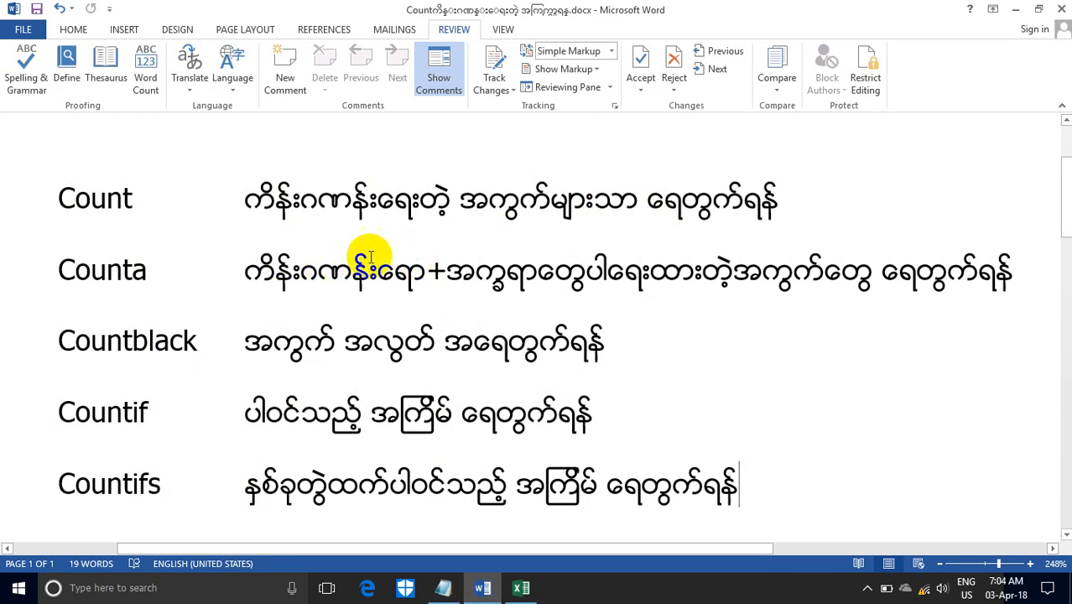
pyautogui.click(1017, 13)
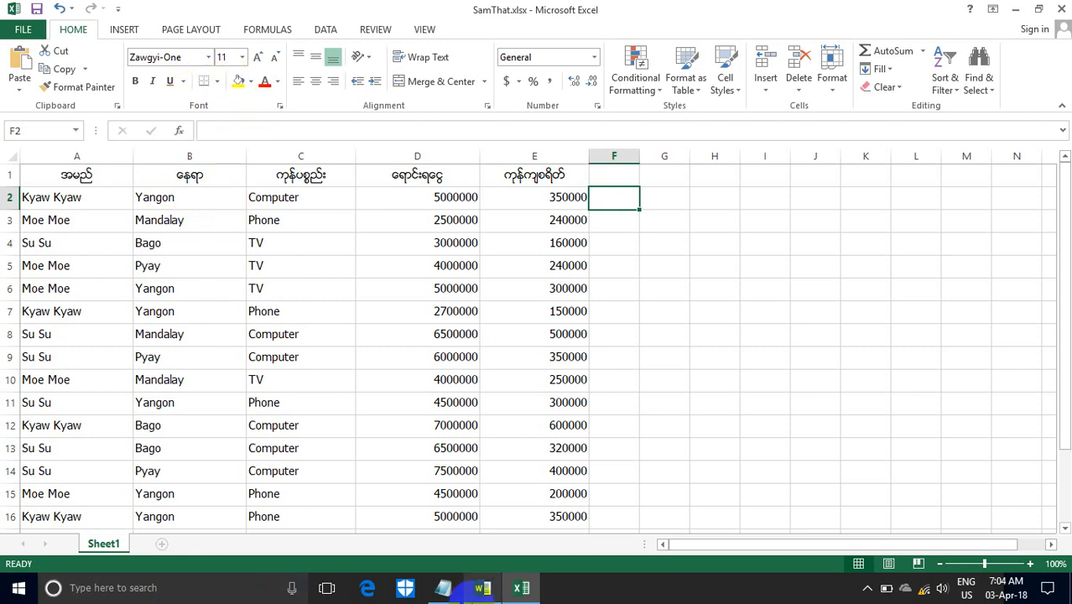
pyautogui.click(482, 587)
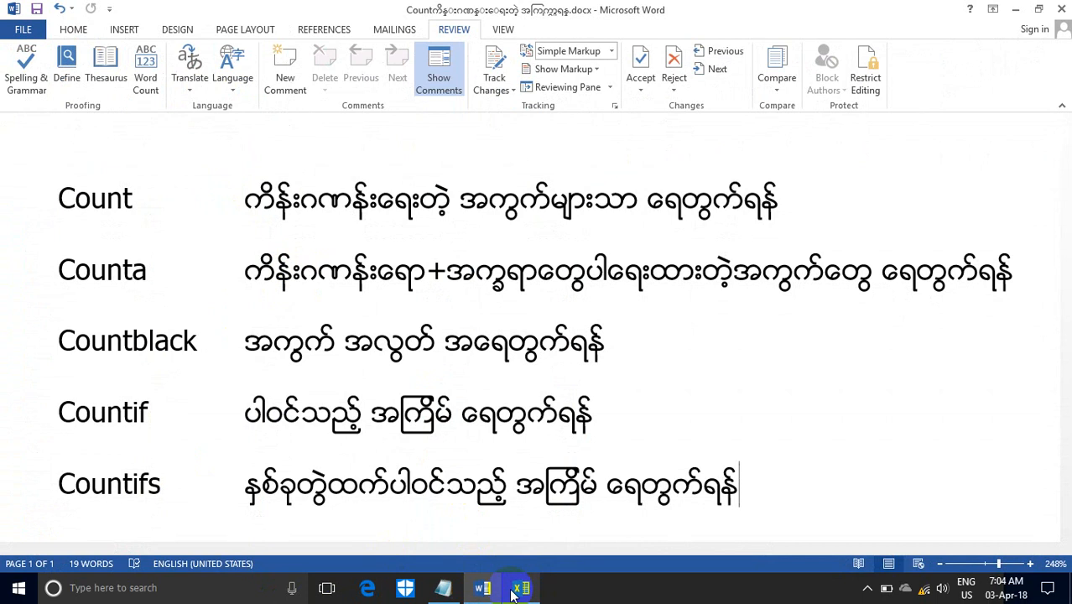
# - Switch to Notepad, change the formula to =counta(a2:e2), and copy it for the workbook
pyautogui.click(442, 587)
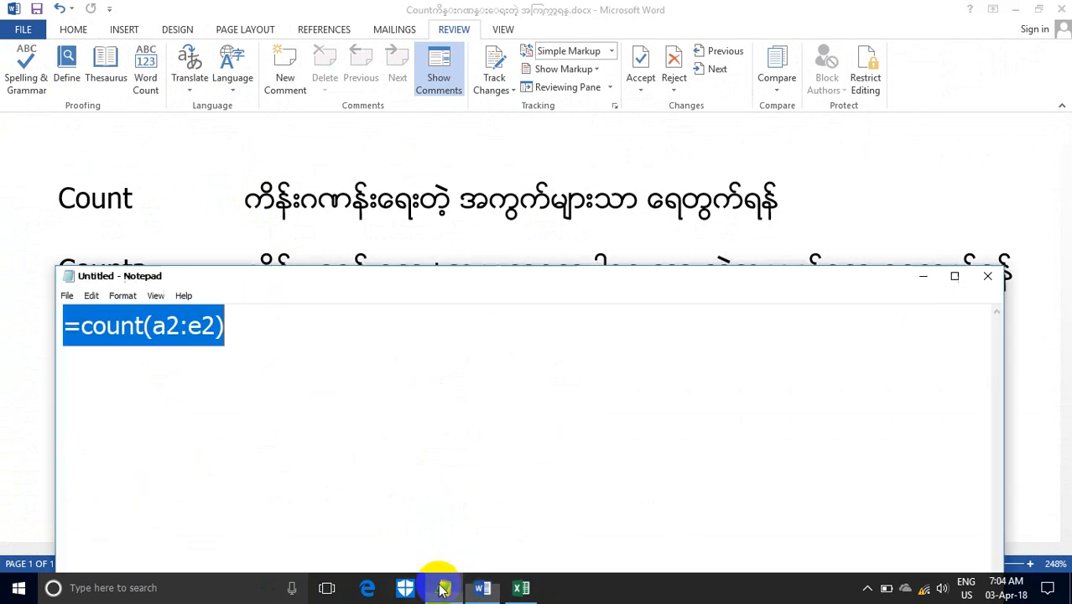
pyautogui.click(255, 326)
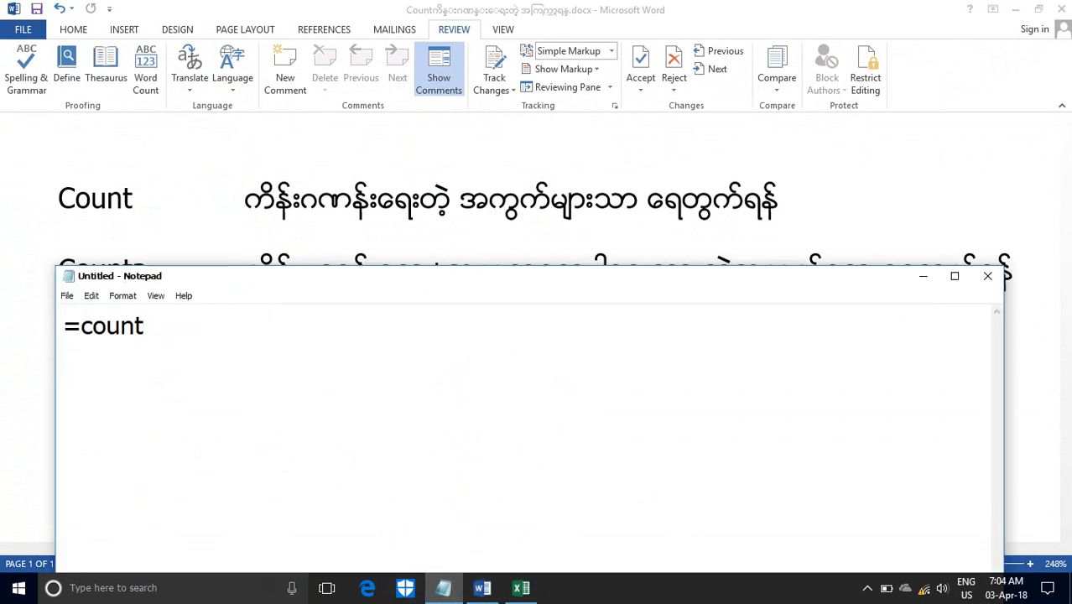
pyautogui.click(1014, 9)
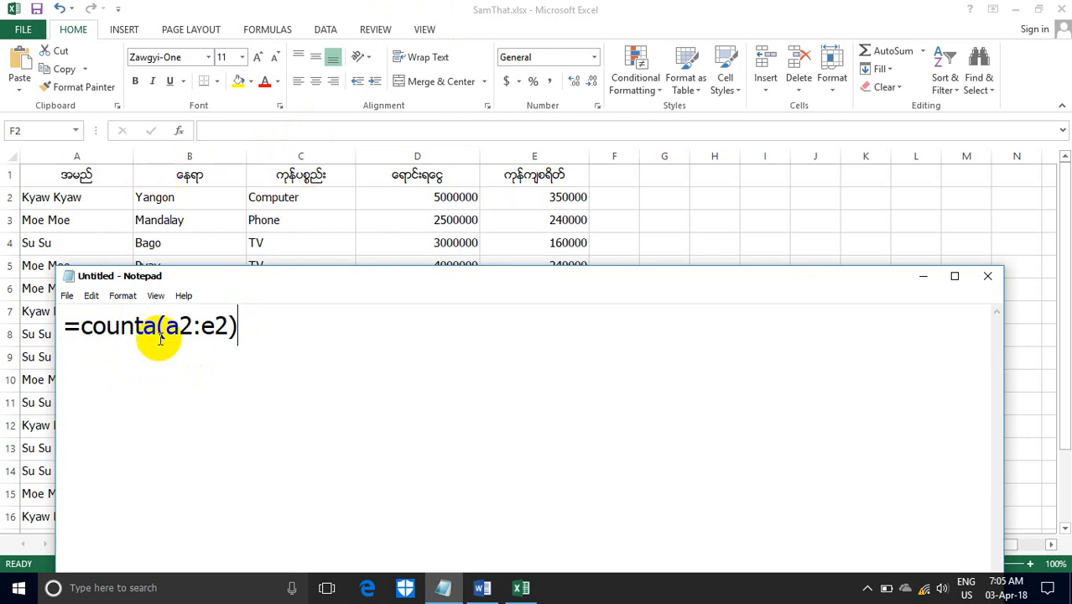
pyautogui.moveTo(240, 328); pyautogui.dragTo(47, 332)
pyautogui.hotkey('ctrl', 'c')
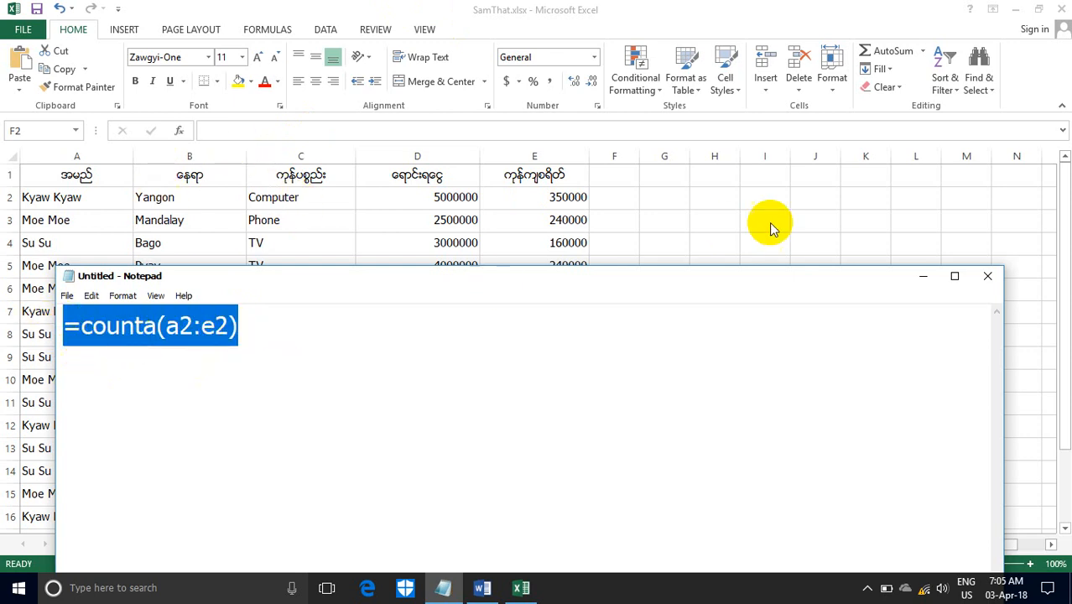
pyautogui.click(922, 276)
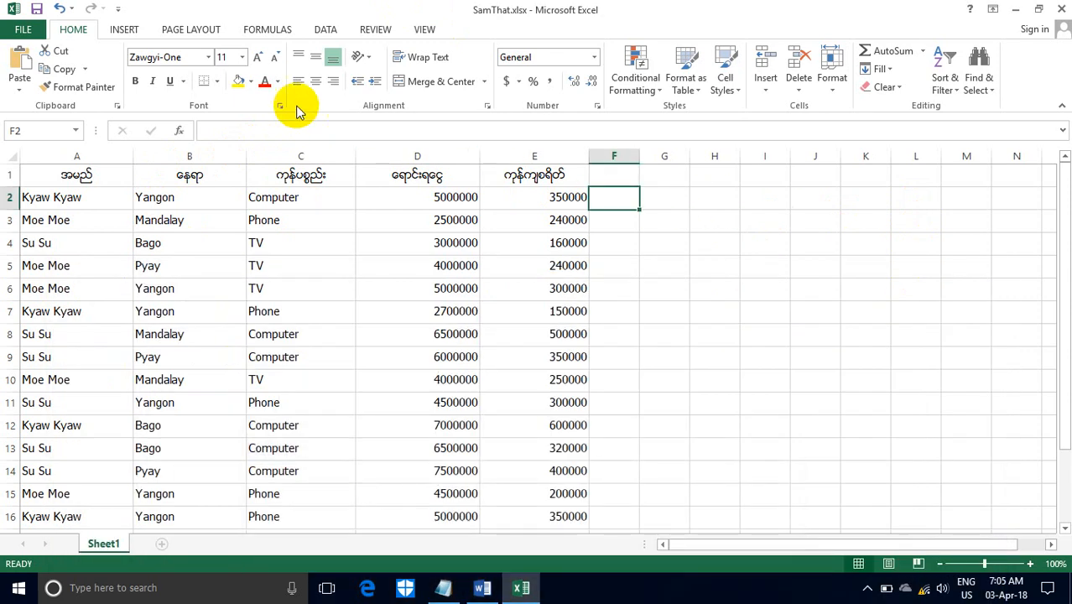
# - Enter the copied formula =counta(a2:e2) in cell F2
pyautogui.click(264, 126)
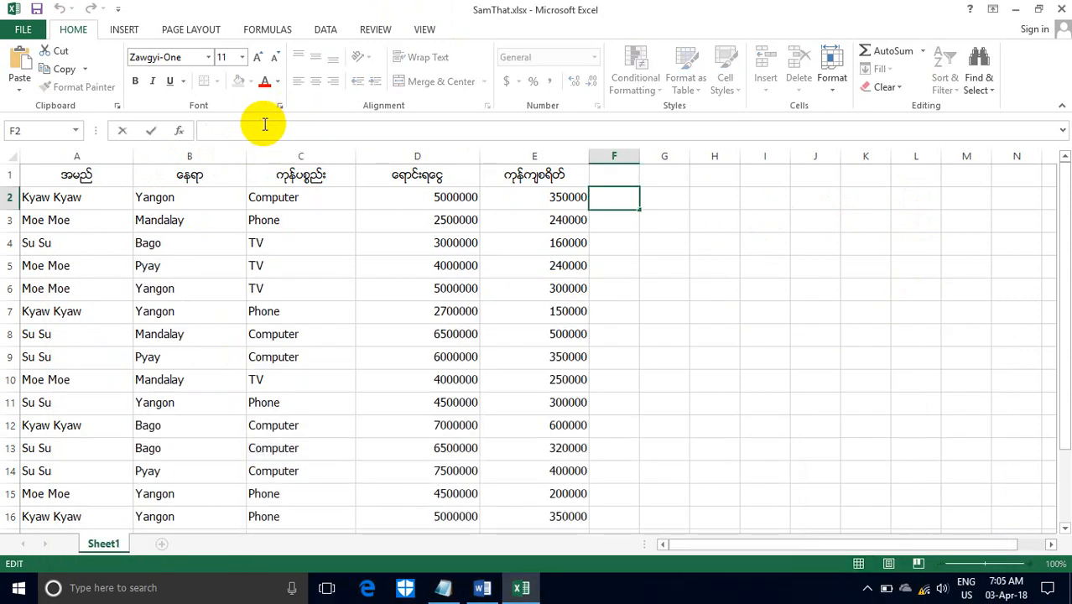
pyautogui.hotkey('ctrl', 'v')
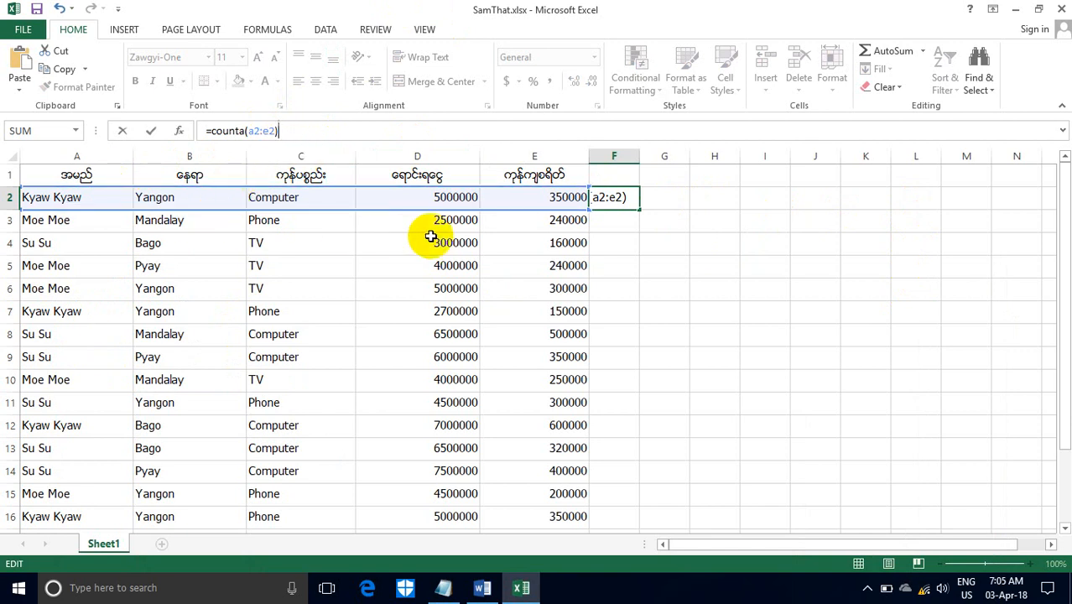
pyautogui.press('Return')
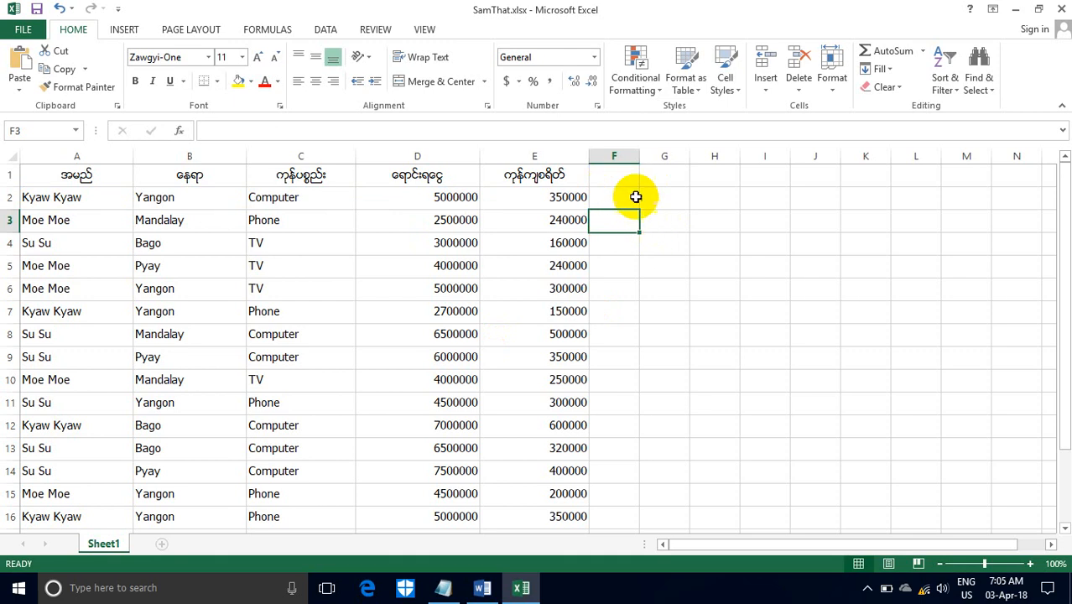
# - Check the Counta and Countblack descriptions in the Word document and return to the workbook
pyautogui.click(483, 589)
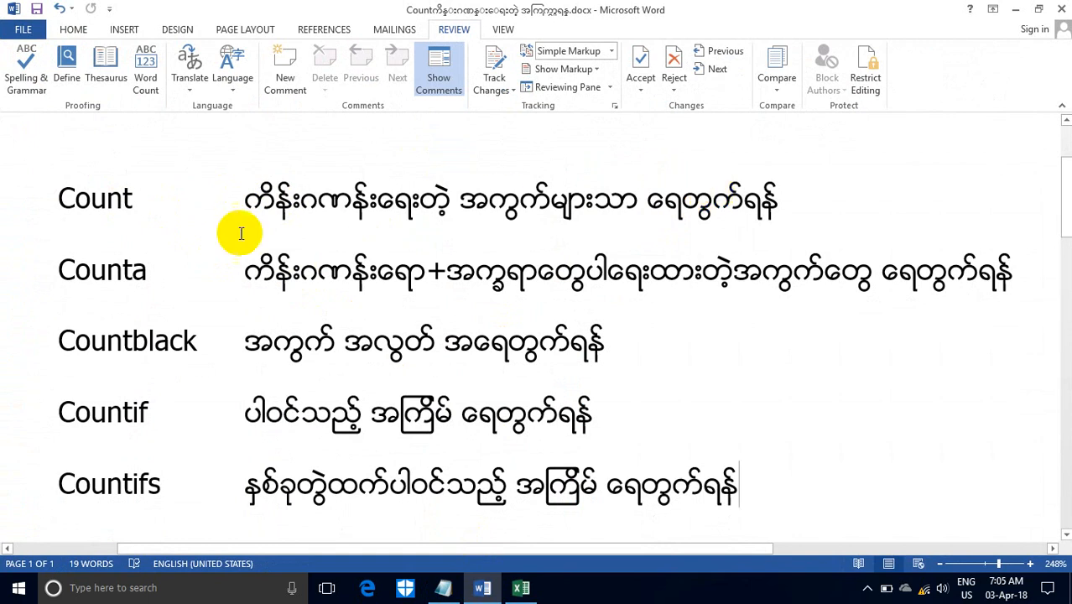
pyautogui.moveTo(99, 270); pyautogui.dragTo(124, 270)
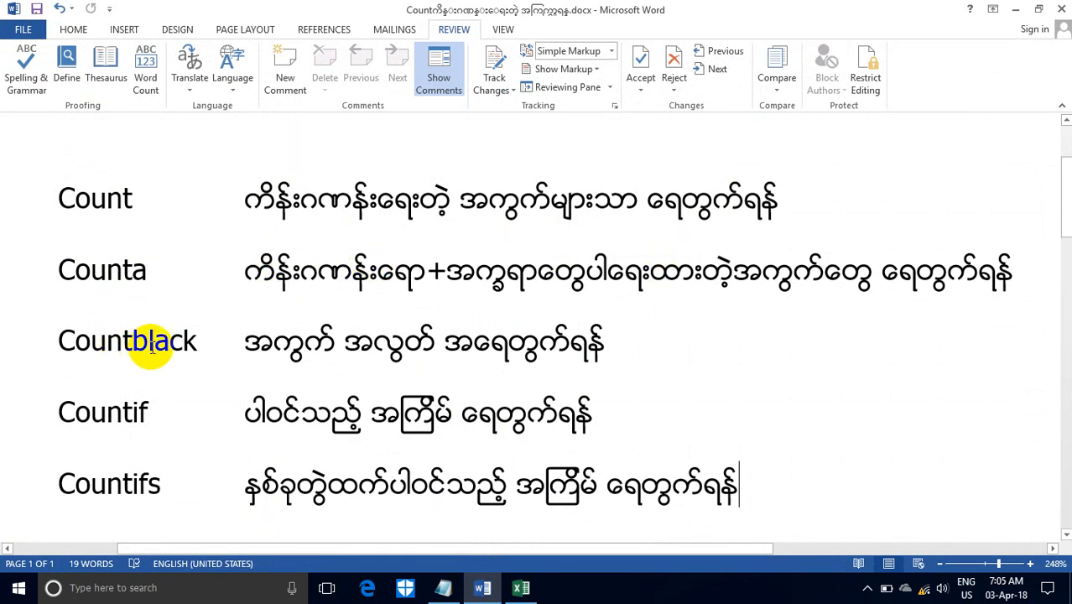
pyautogui.click(1017, 16)
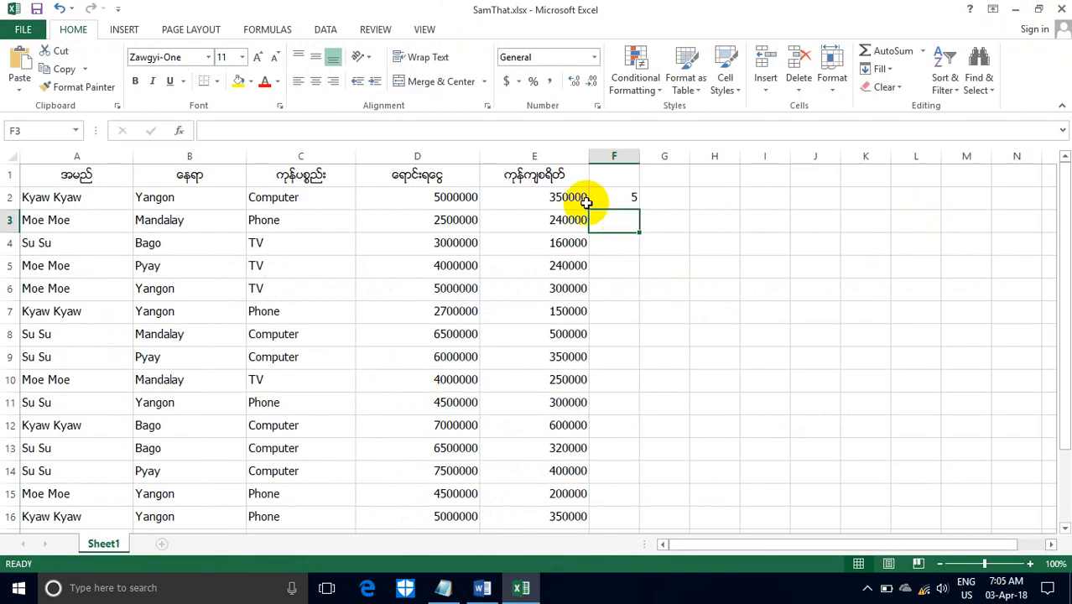
# - Clear the amount in cell D2 and the formula in cell F2
pyautogui.click(417, 197)
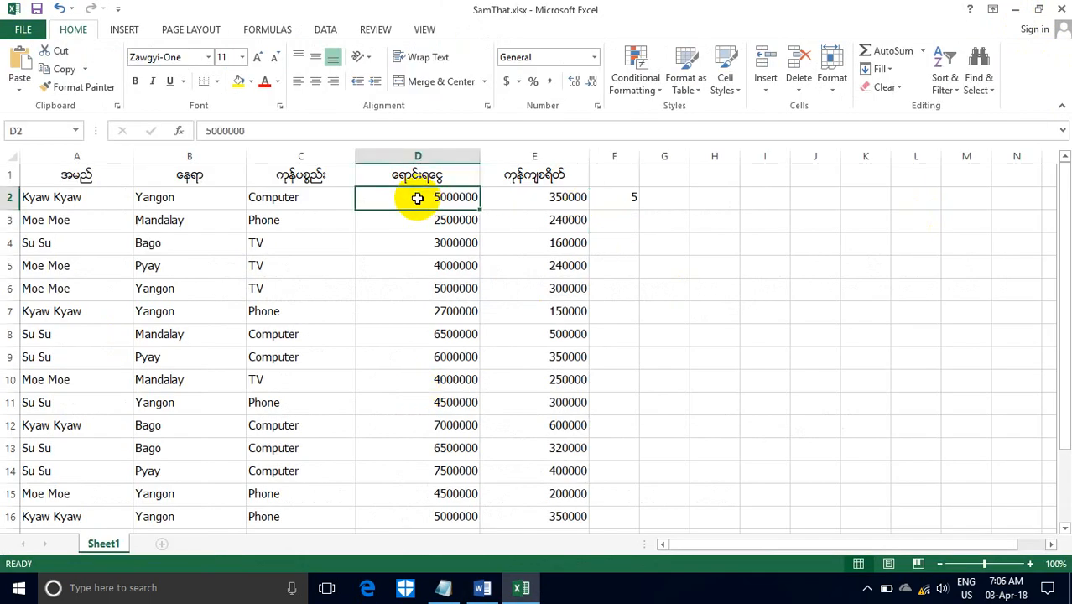
pyautogui.click(635, 200)
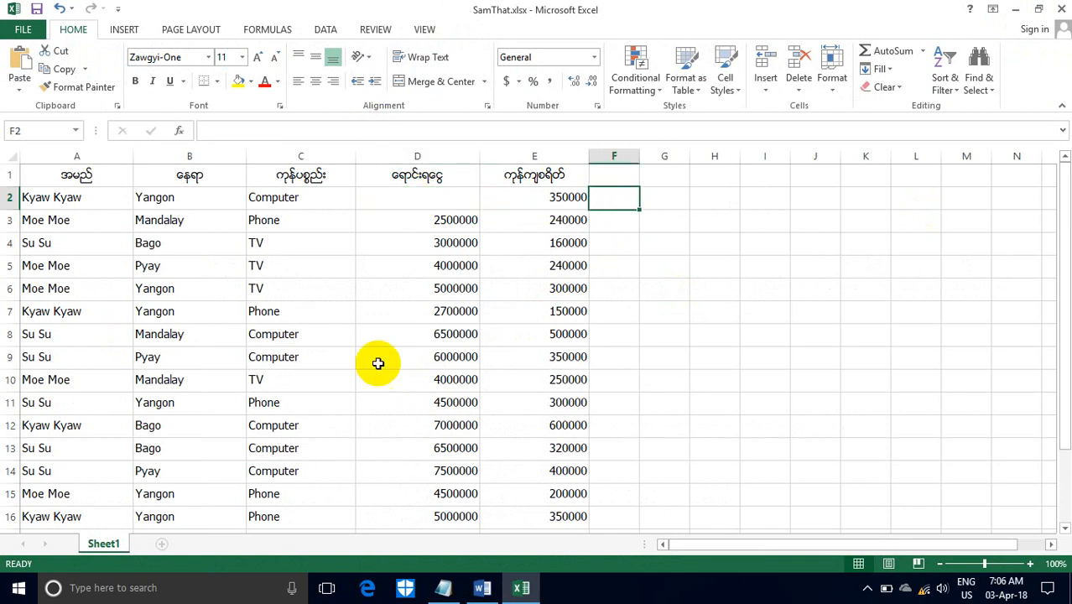
# - Switch to Notepad, change the formula to =countblank(a2:e2), and copy it for the workbook
pyautogui.click(444, 587)
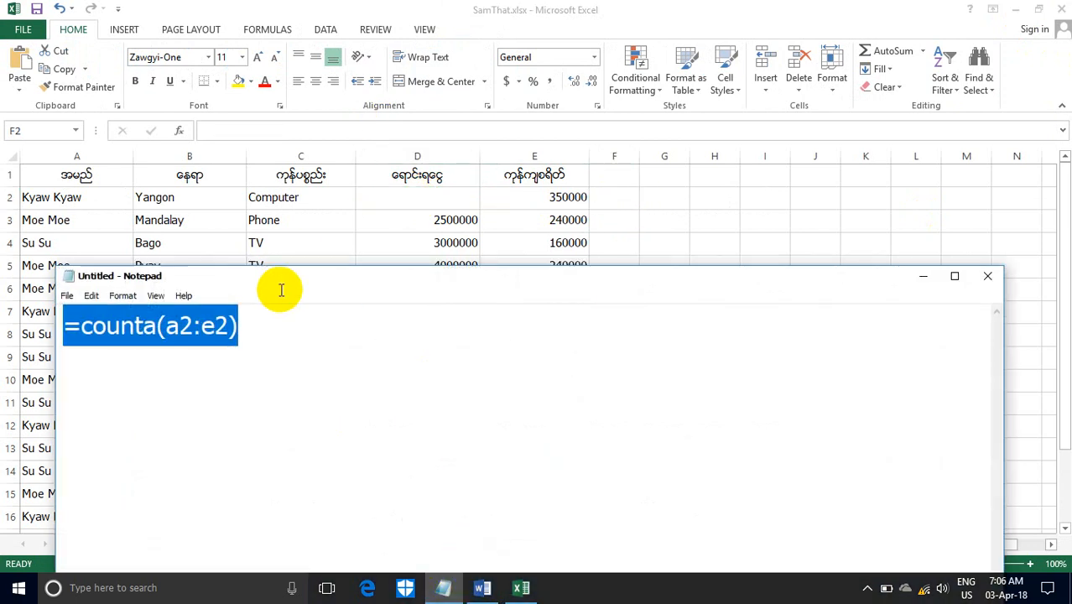
pyautogui.click(261, 326)
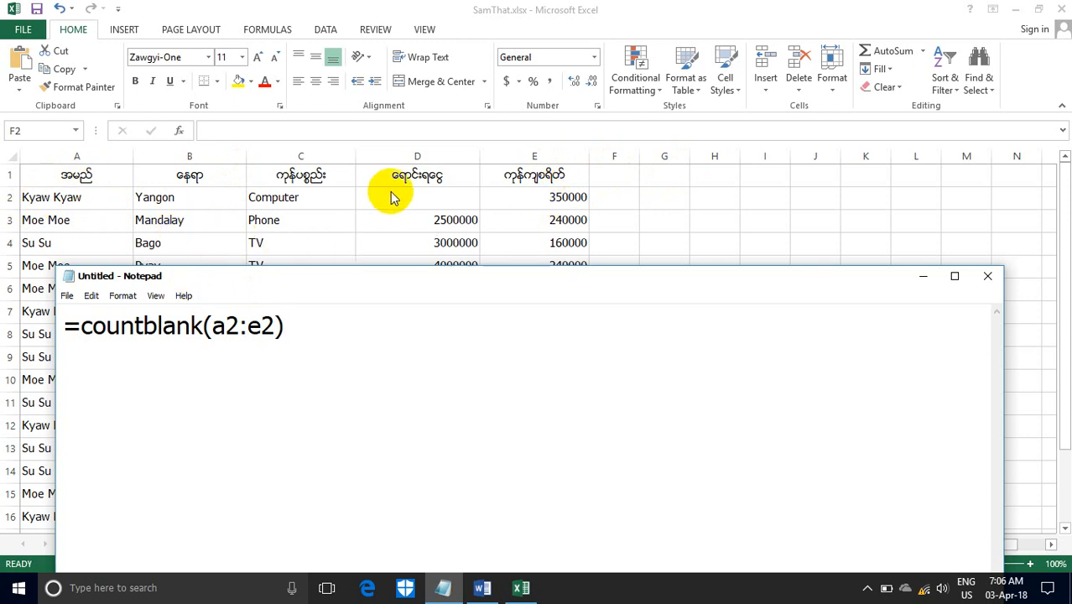
pyautogui.moveTo(287, 334); pyautogui.dragTo(18, 307)
pyautogui.hotkey('ctrl', 'c')
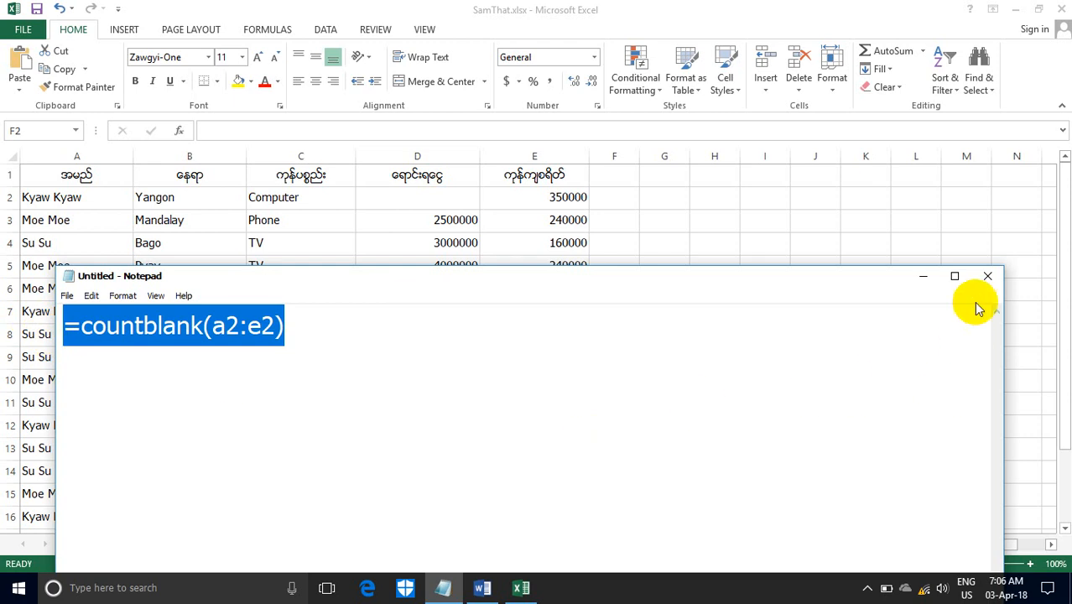
pyautogui.click(926, 278)
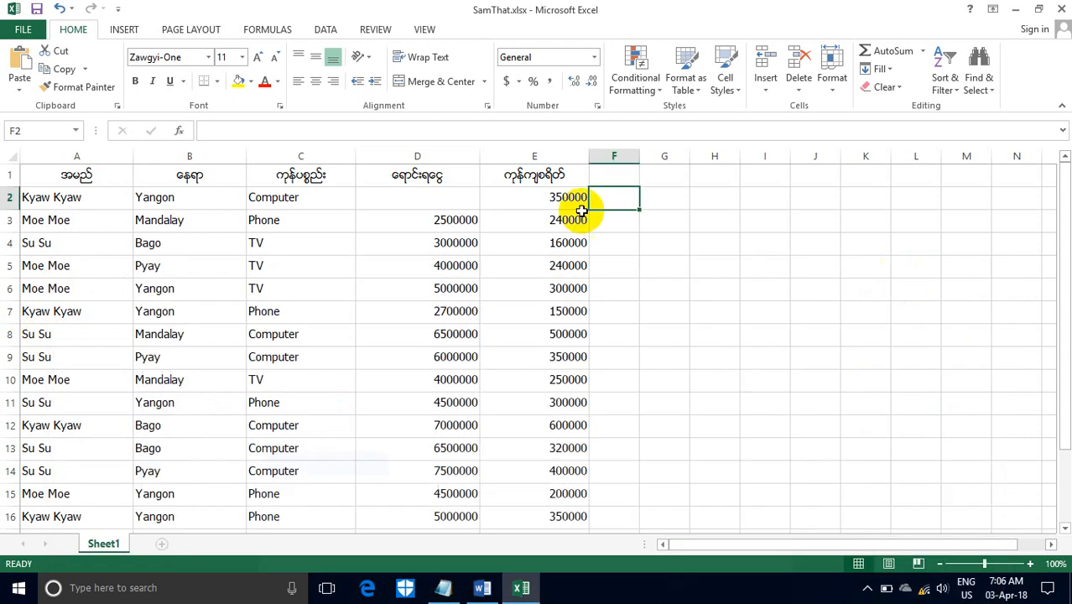
# - Enter the copied formula =countblank(a2:e2) in cell F2
pyautogui.click(261, 130)
pyautogui.hotkey('ctrl', 'v')
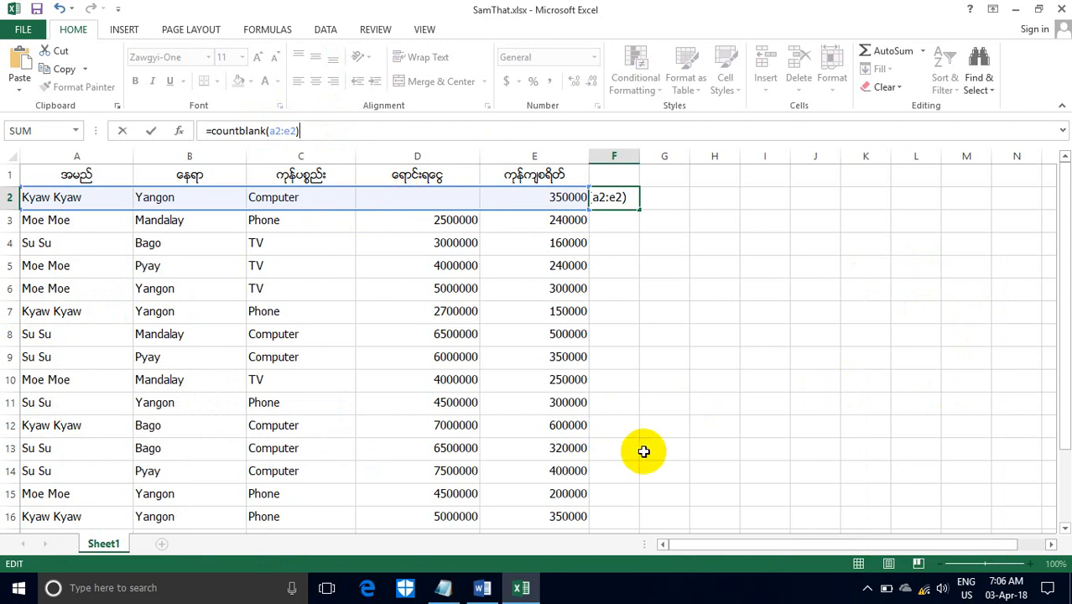
pyautogui.press('Return')
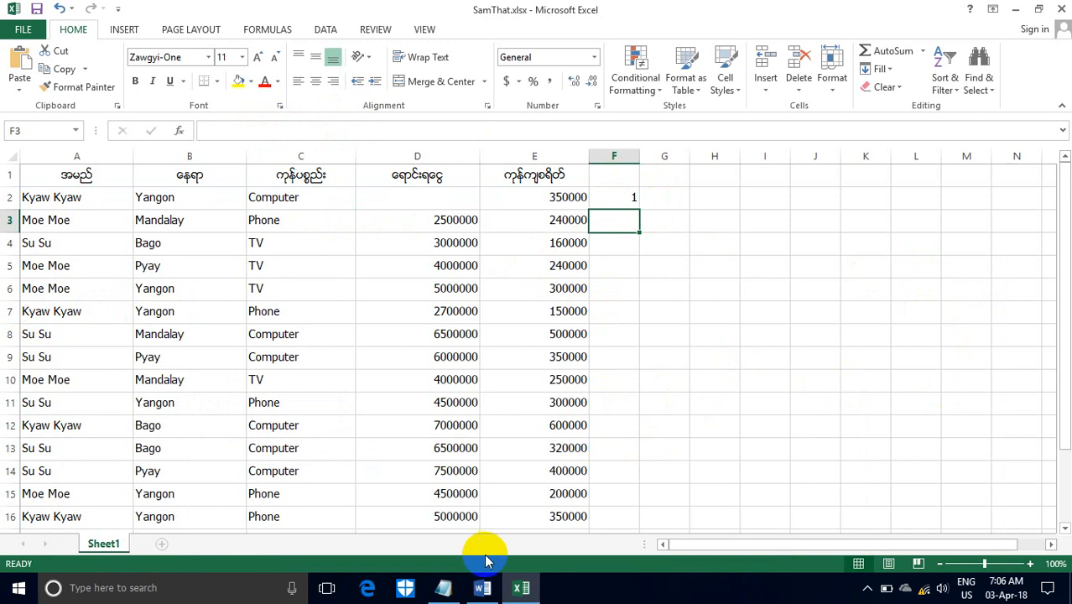
# - Read the Countif description in the Word document and return to the workbook
pyautogui.click(480, 587)
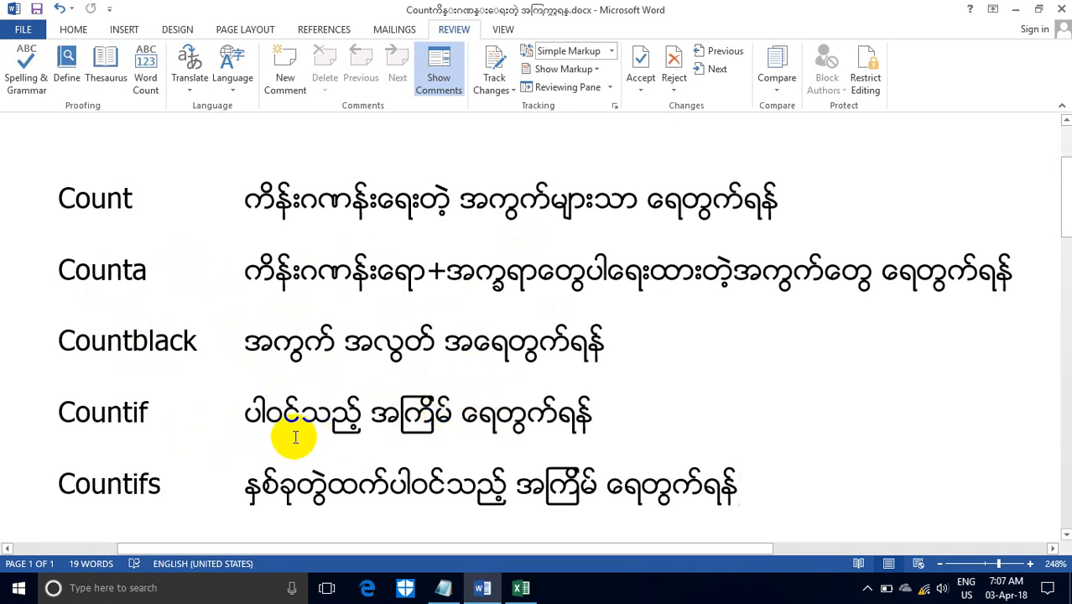
pyautogui.click(1014, 9)
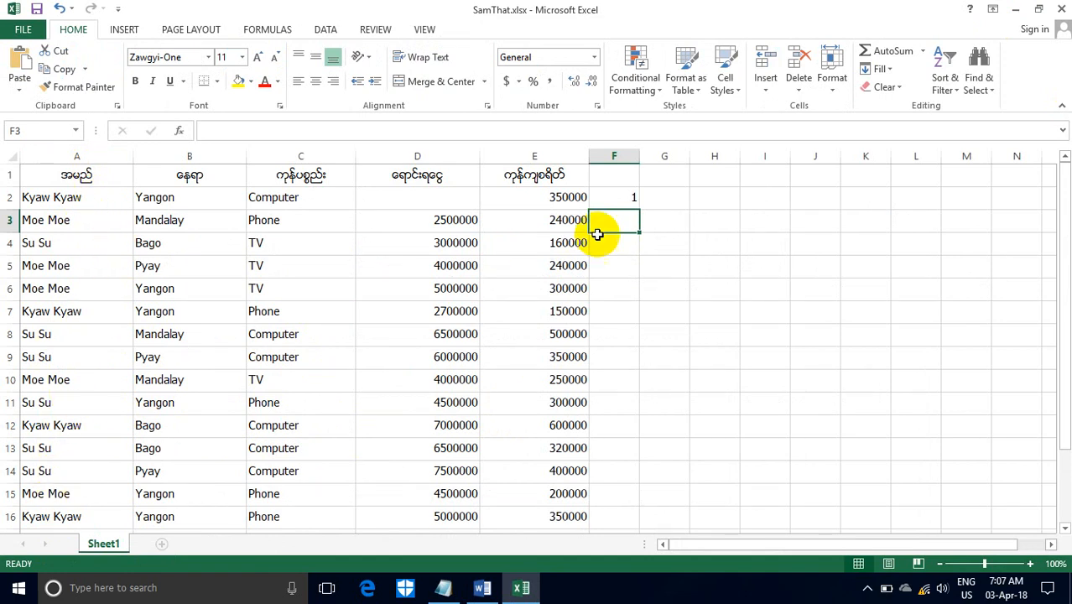
# - Clear cell F2, switch to Notepad, and write and copy a =countif formula over a2:a16 with the name from cell A2 as quoted criterion
pyautogui.click(614, 200)
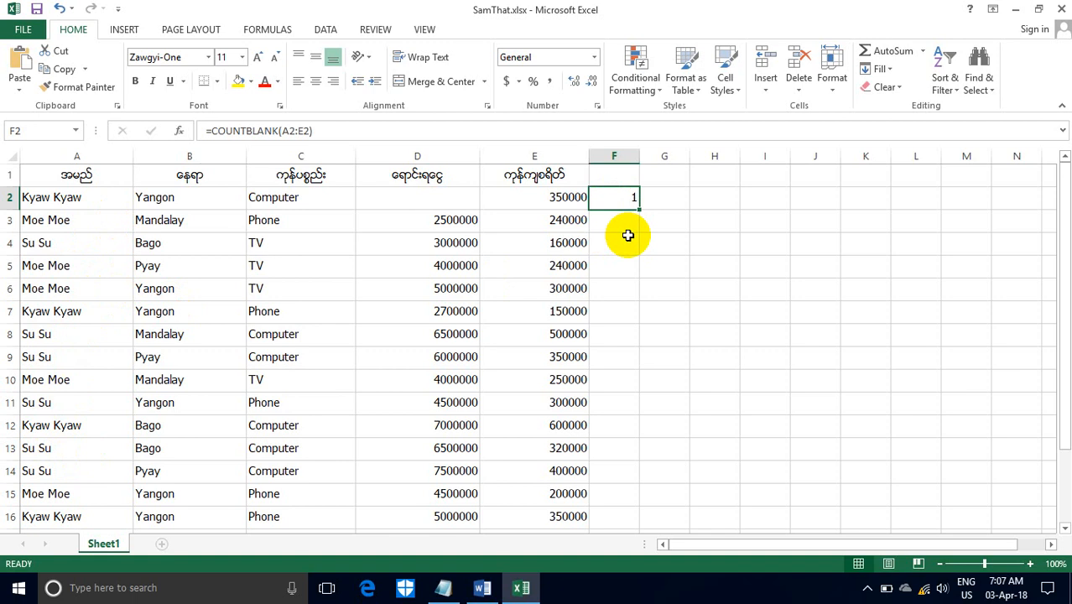
pyautogui.click(443, 587)
pyautogui.click(305, 320)
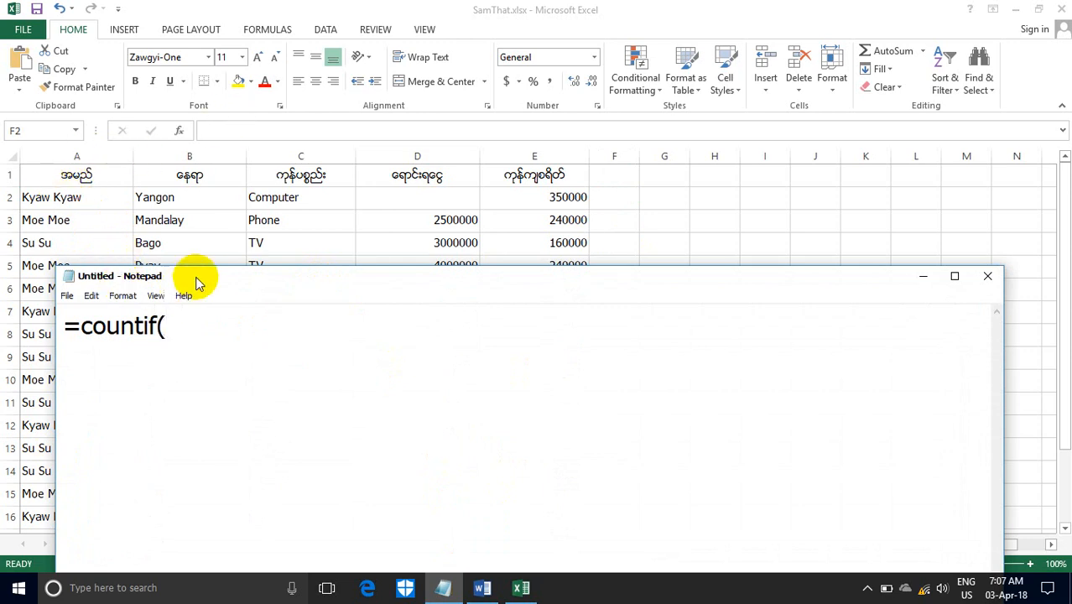
pyautogui.moveTo(196, 278); pyautogui.dragTo(298, 167)
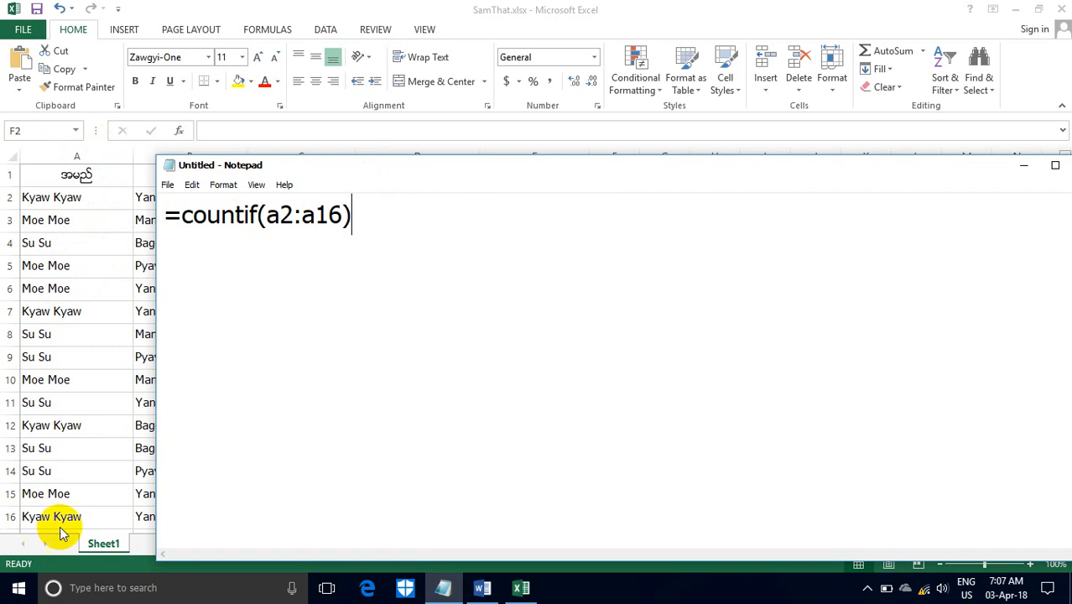
pyautogui.moveTo(295, 165); pyautogui.dragTo(407, 156)
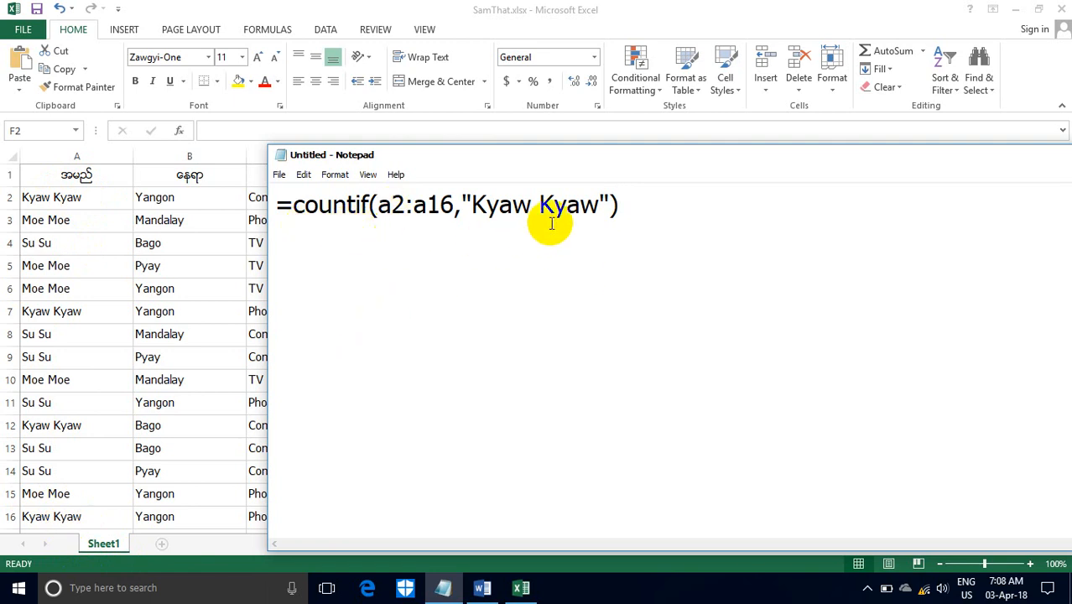
pyautogui.moveTo(639, 204); pyautogui.dragTo(251, 211)
pyautogui.hotkey('ctrl', 'c')
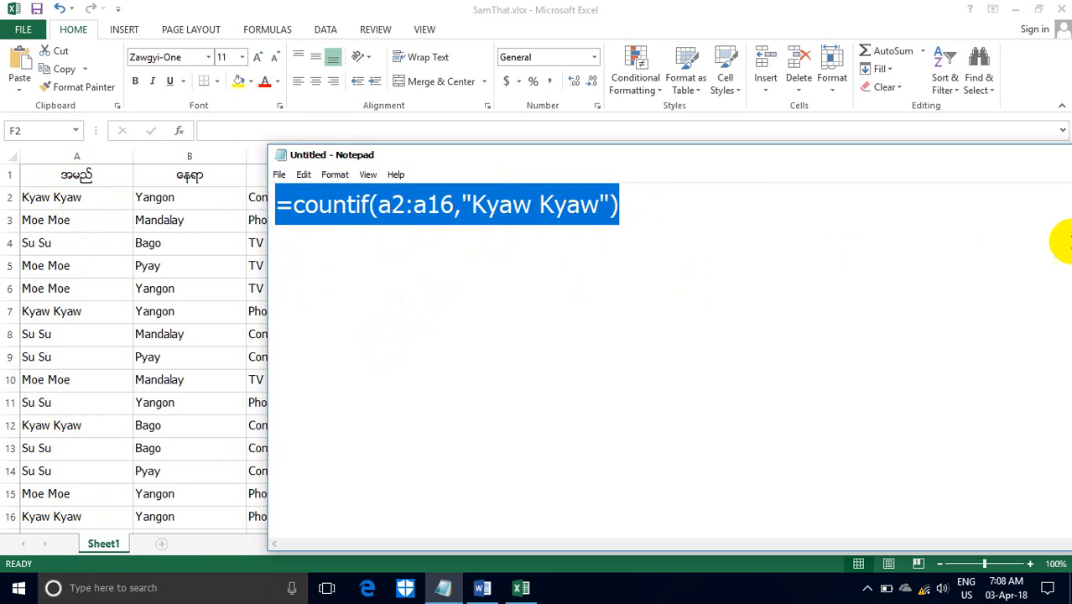
# - Return to the workbook and enter the copied countif formula over a2:a16 in cell F2
pyautogui.click(944, 127)
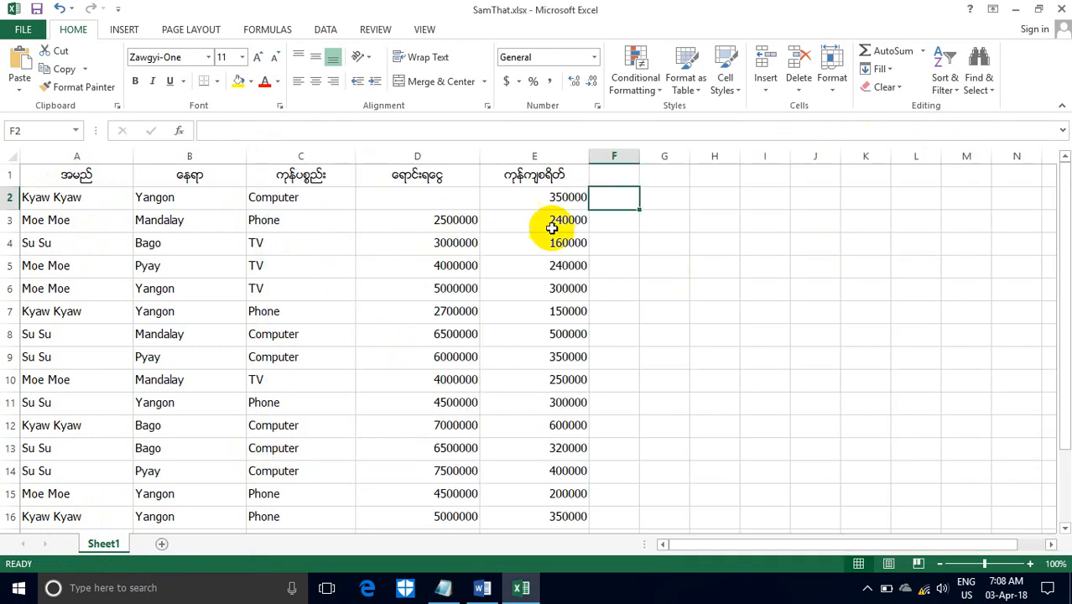
pyautogui.click(226, 132)
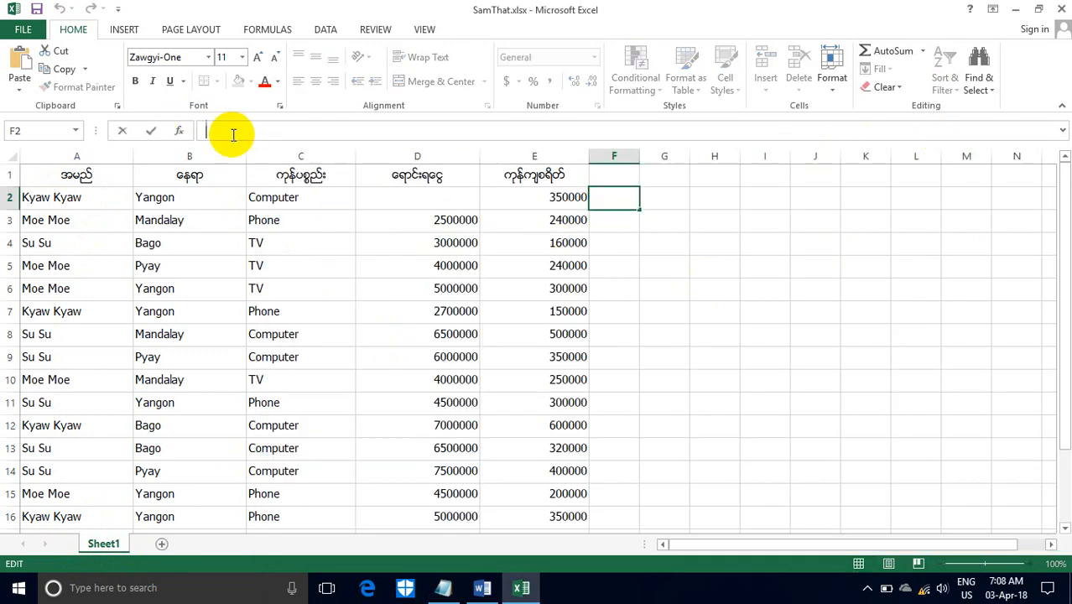
pyautogui.hotkey('ctrl', 'v')
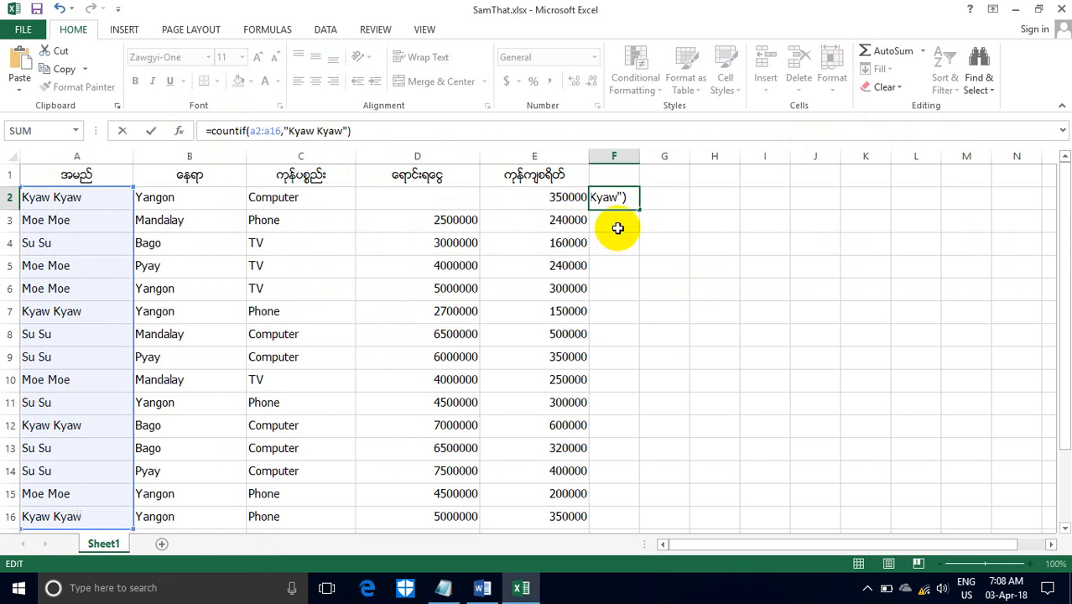
pyautogui.press('Return')
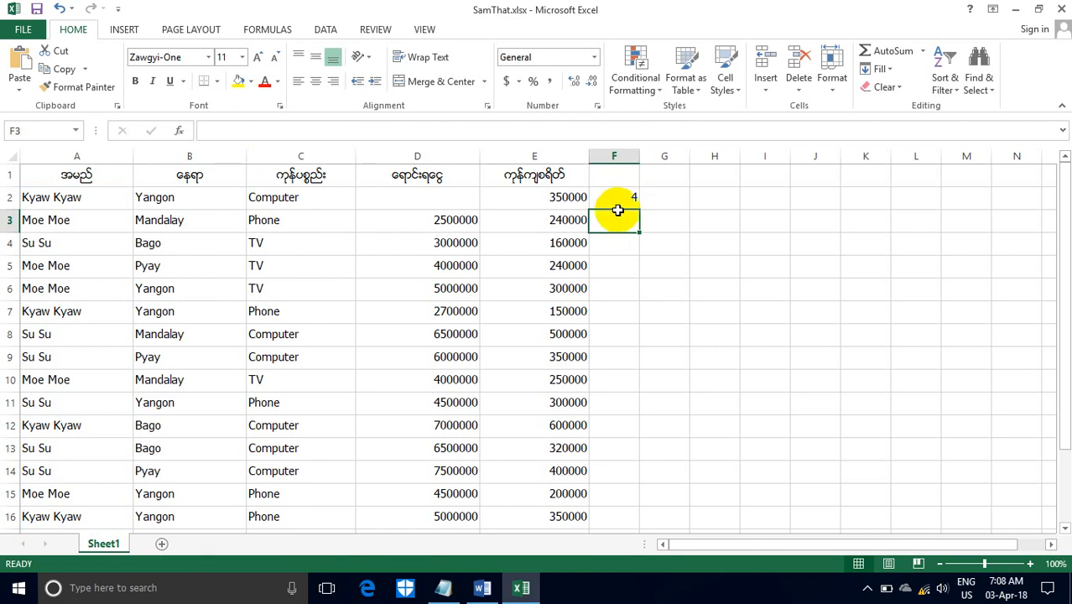
# - Change the COUNTIF criterion in cell F2 to the name in cell A3, keeping the range A2:A16
pyautogui.click(613, 199)
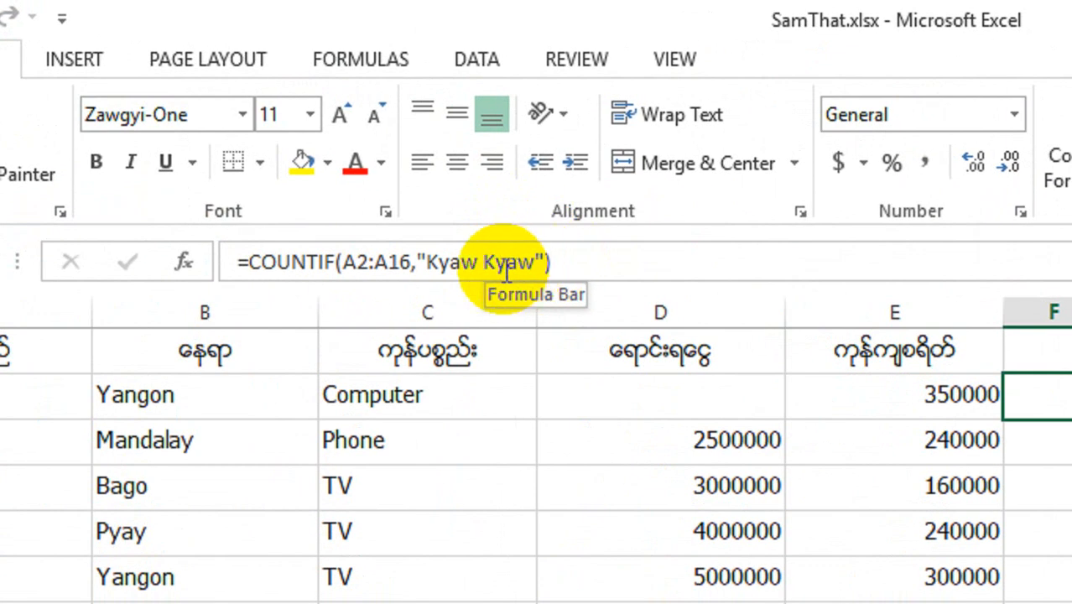
pyautogui.click(532, 266)
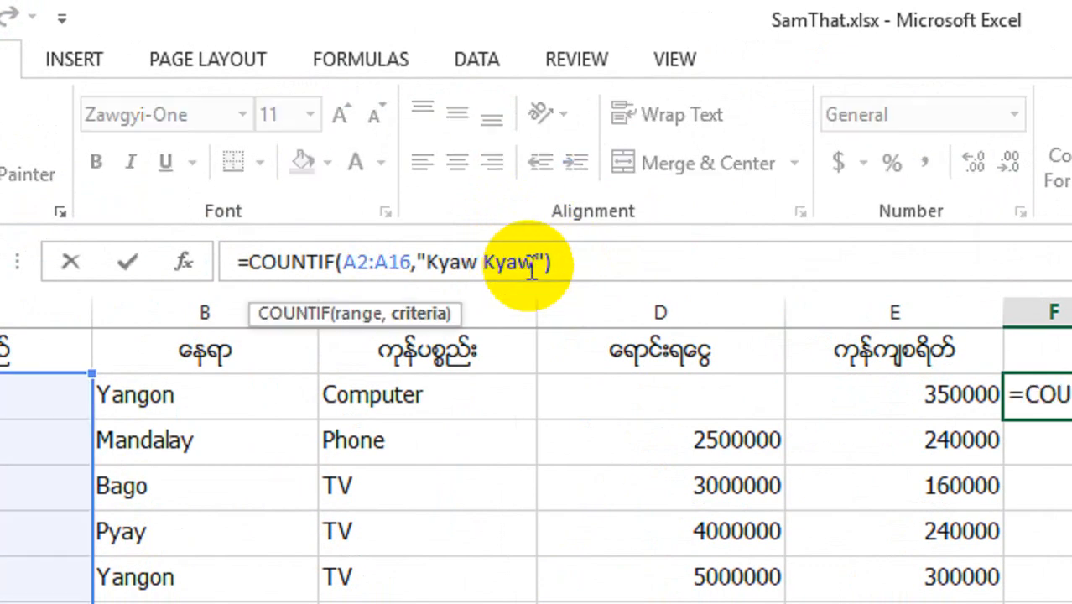
pyautogui.press('BackSpace')
pyautogui.press('BackSpace')
pyautogui.press('BackSpace')
pyautogui.press('BackSpace')
pyautogui.press('BackSpace')
pyautogui.press('BackSpace')
pyautogui.press('BackSpace')
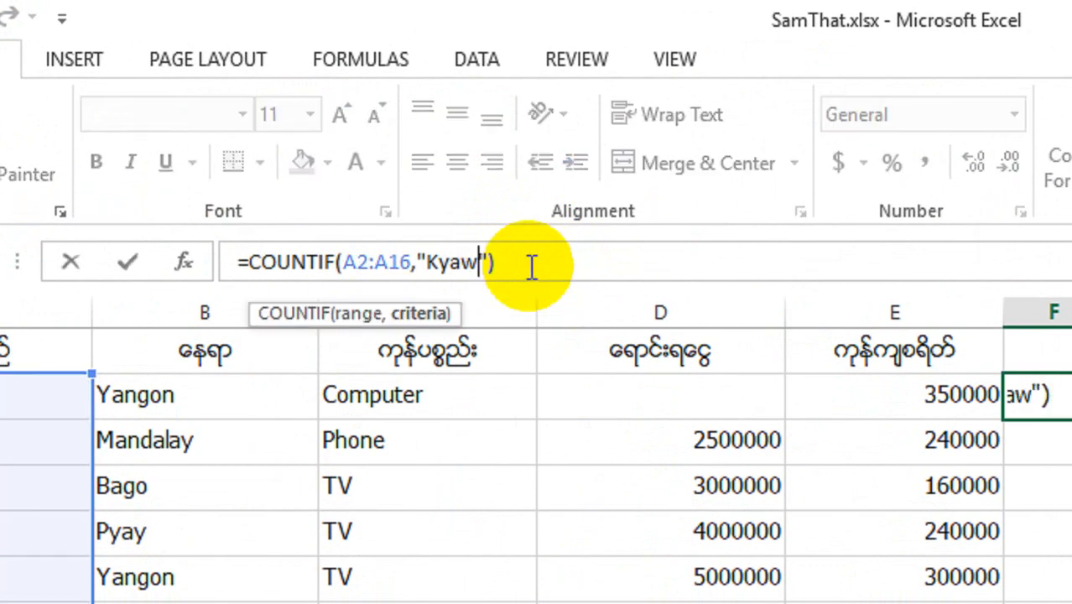
pyautogui.press('BackSpace')
pyautogui.press('BackSpace')
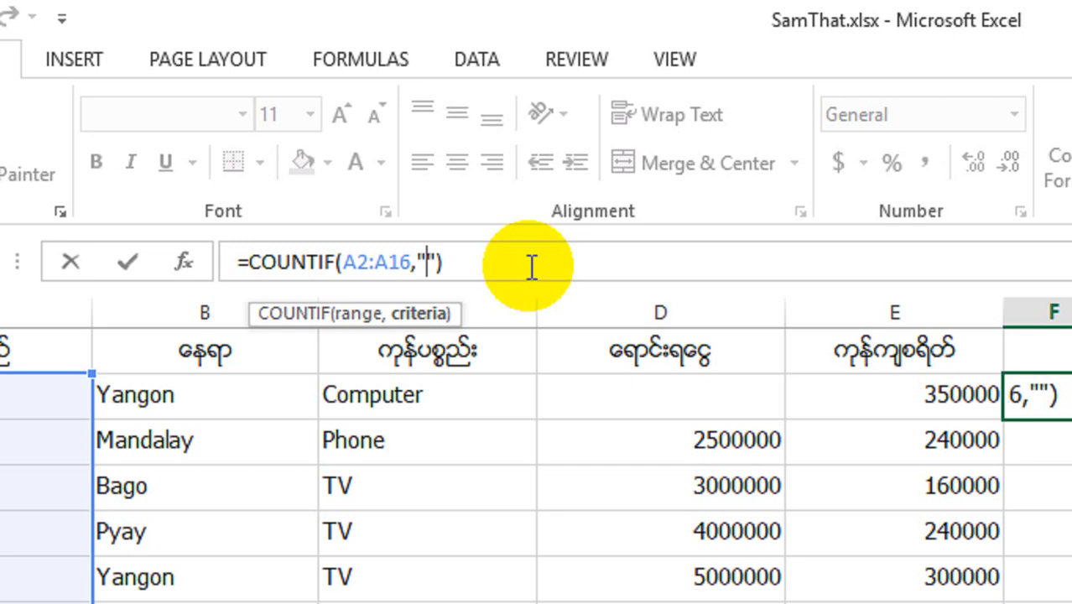
pyautogui.write('Moe')
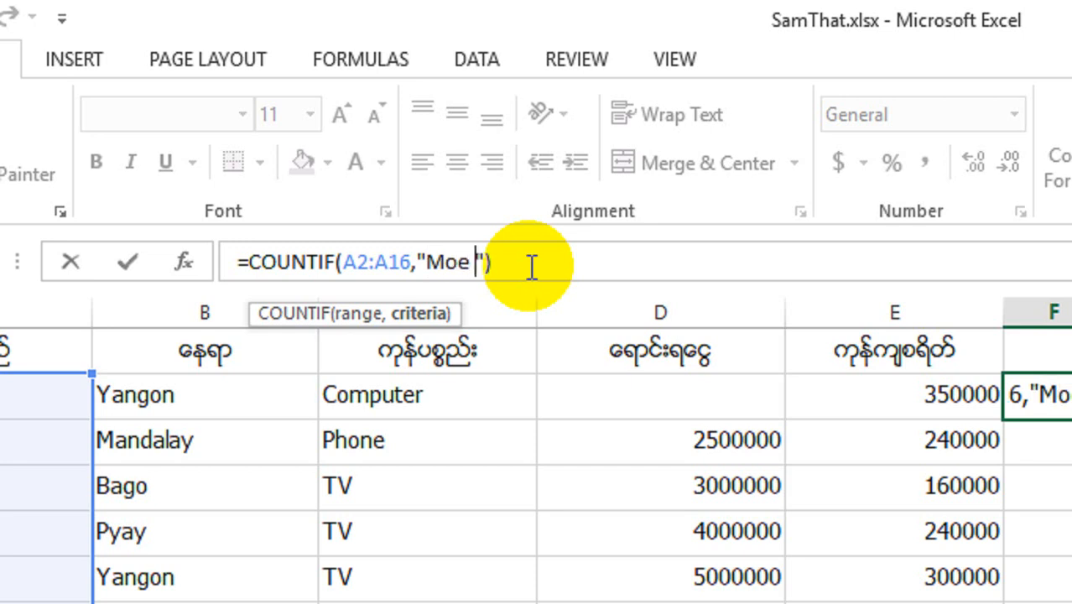
pyautogui.write(' Moe')
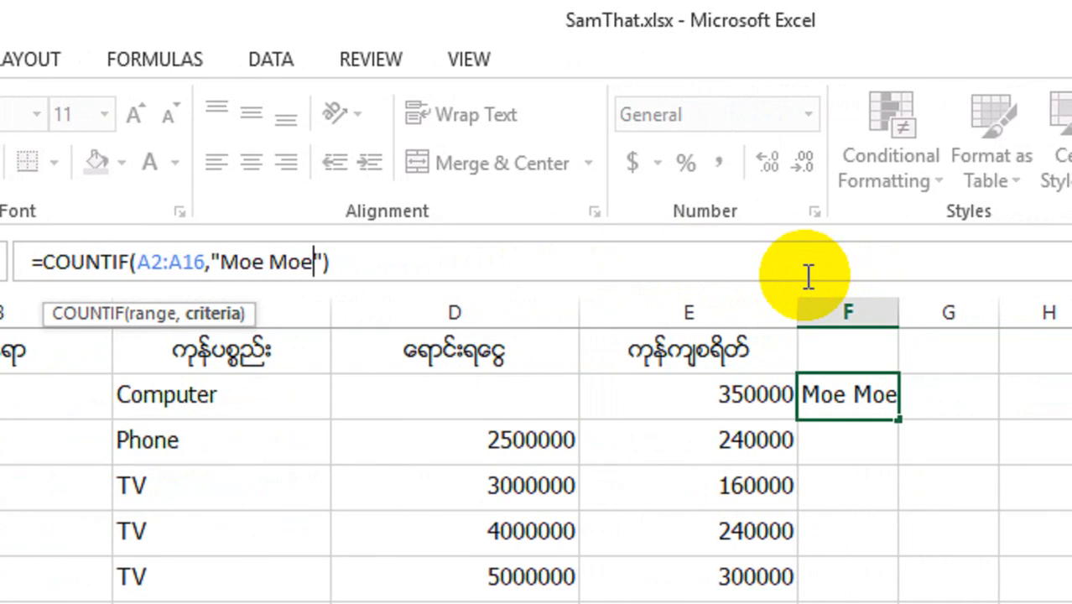
pyautogui.press('Return')
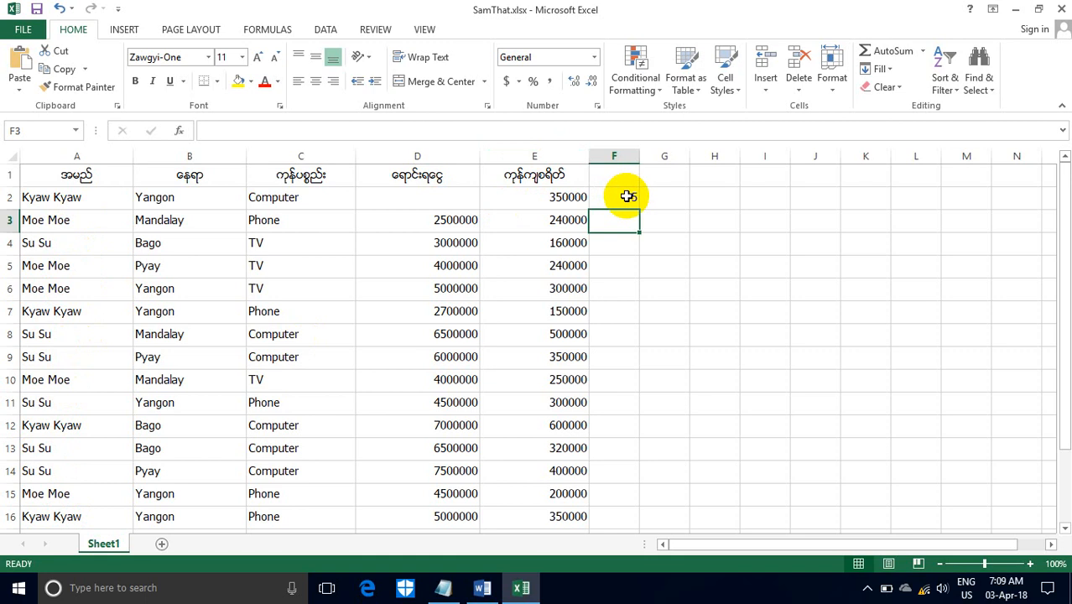
# - Read the Countifs description in Word, and write and copy =countifs(b2:b16,"Yangon",c2:c16,"Phone") in Notepad
pyautogui.click(482, 587)
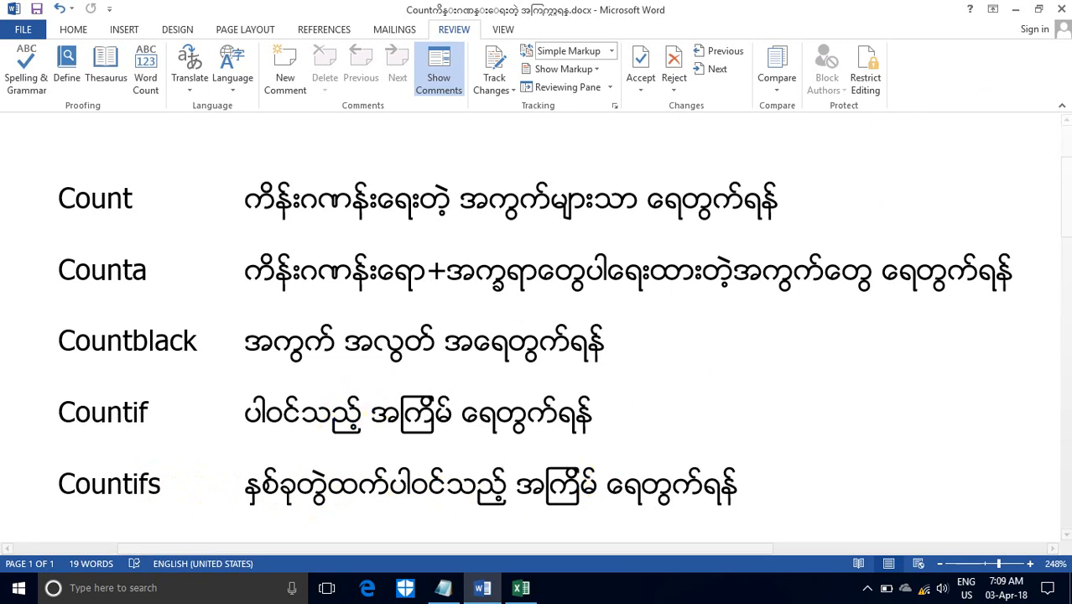
pyautogui.click(1015, 9)
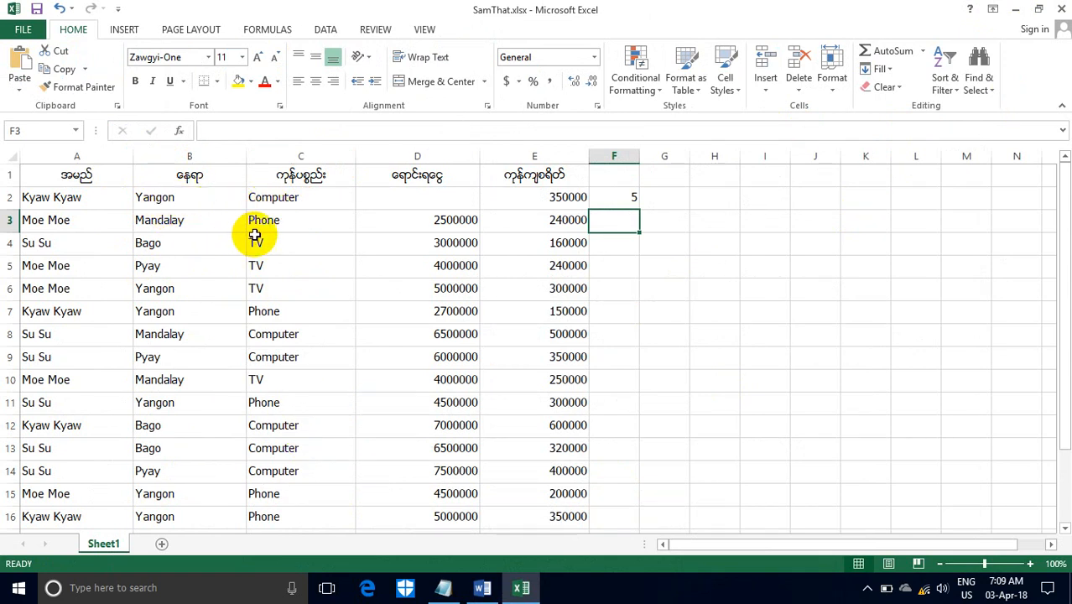
pyautogui.click(441, 590)
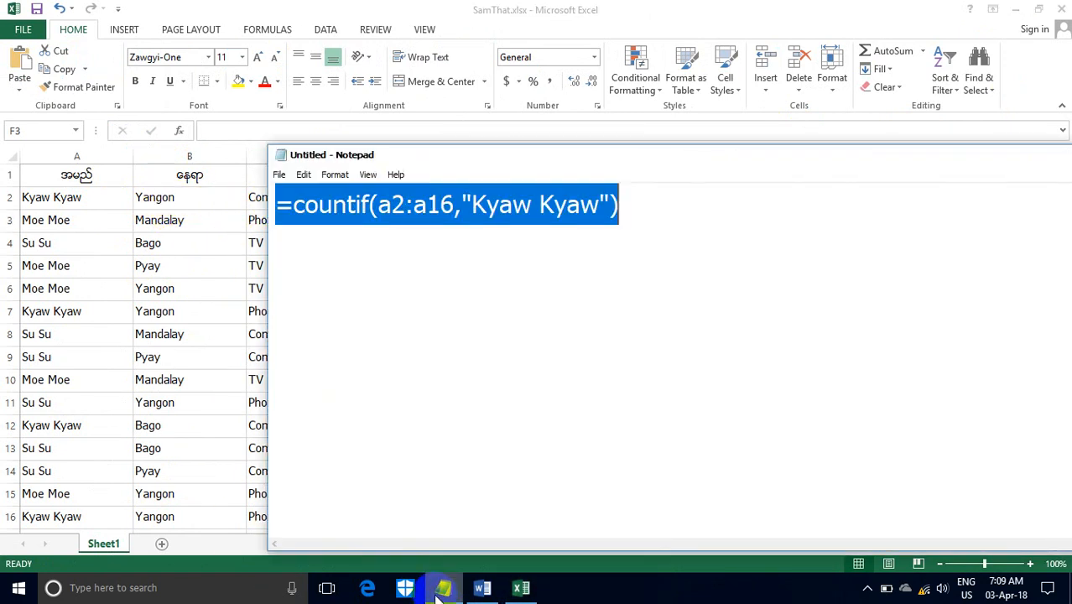
pyautogui.click(670, 204)
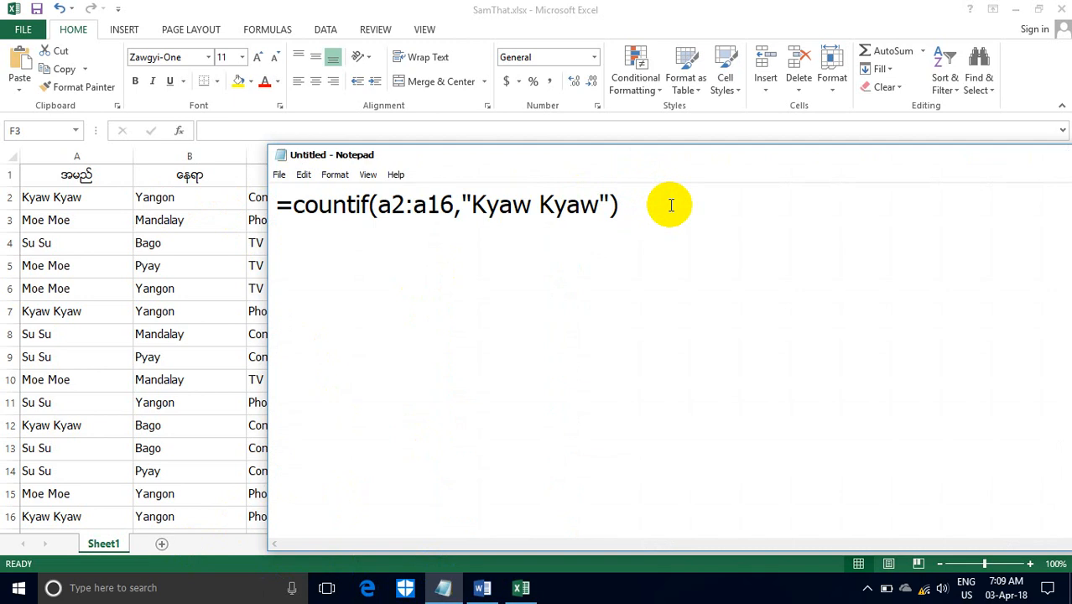
pyautogui.press('BackSpace')
pyautogui.press('BackSpace')
pyautogui.press('BackSpace')
pyautogui.press('BackSpace')
pyautogui.press('BackSpace')
pyautogui.press('BackSpace')
pyautogui.press('BackSpace')
pyautogui.press('BackSpace')
pyautogui.press('BackSpace')
pyautogui.press('BackSpace')
pyautogui.press('BackSpace')
pyautogui.press('BackSpace')
pyautogui.press('BackSpace')
pyautogui.press('BackSpace')
pyautogui.press('BackSpace')
pyautogui.press('BackSpace')
pyautogui.press('BackSpace')
pyautogui.press('BackSpace')
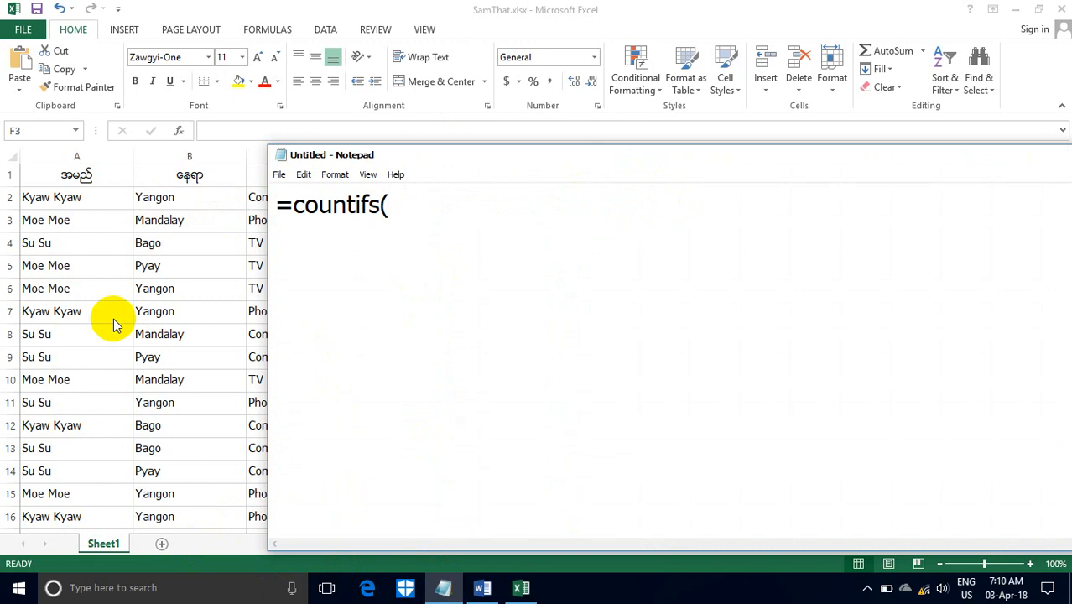
pyautogui.moveTo(413, 156); pyautogui.dragTo(586, 201)
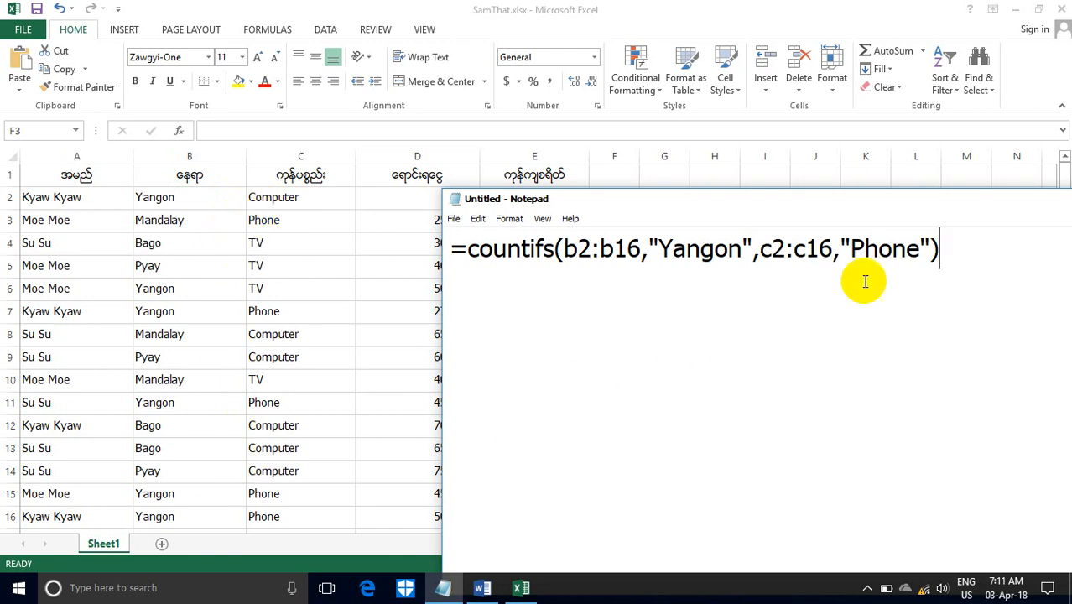
pyautogui.moveTo(948, 248); pyautogui.dragTo(451, 269)
pyautogui.hotkey('ctrl', 'c')
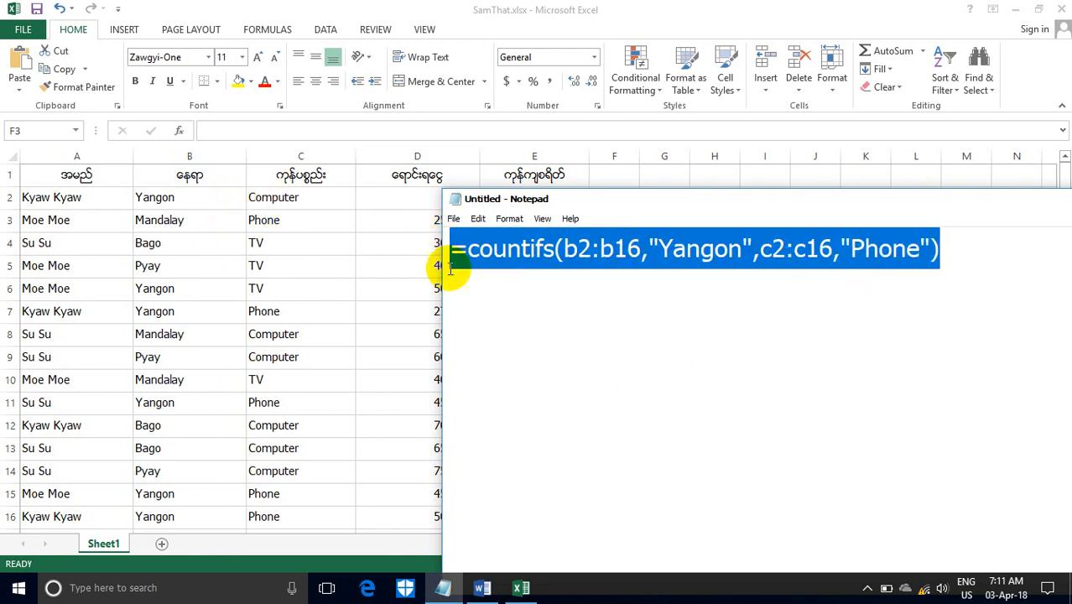
# - Return to the workbook and enter the copied formula =countifs(b2:b16,"Yangon",c2:c16,"Phone") in cell F3
pyautogui.moveTo(747, 209); pyautogui.dragTo(558, 184)
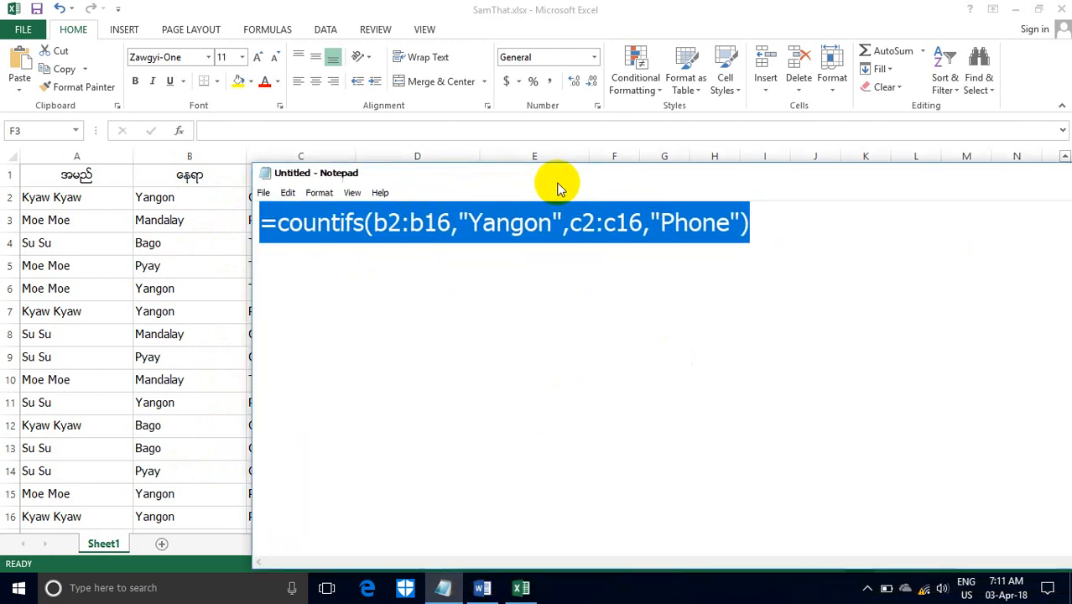
pyautogui.moveTo(742, 180); pyautogui.dragTo(560, 163)
pyautogui.click(932, 157)
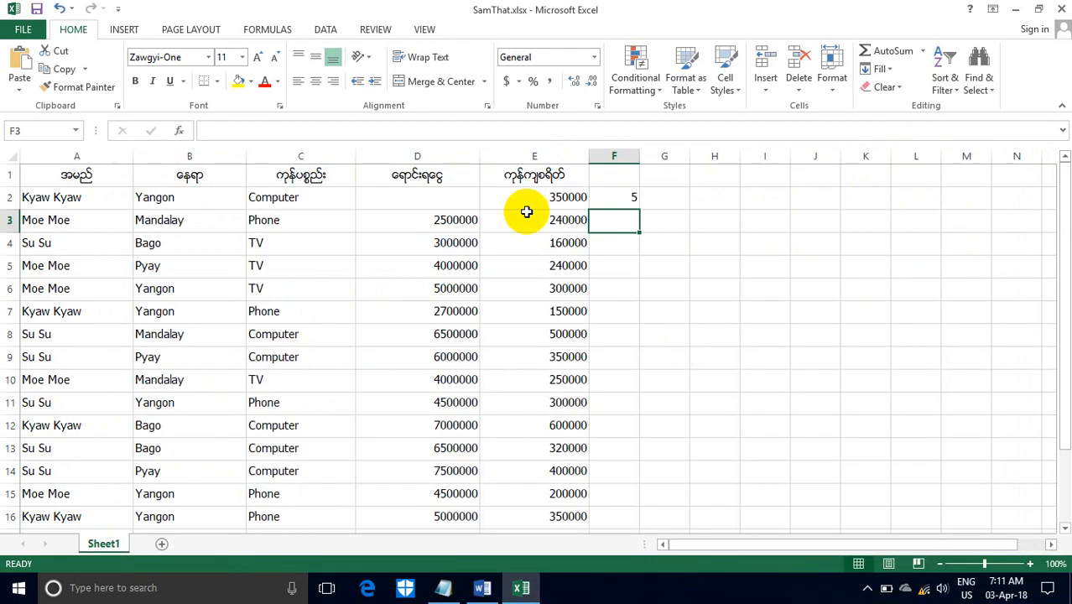
pyautogui.click(248, 130)
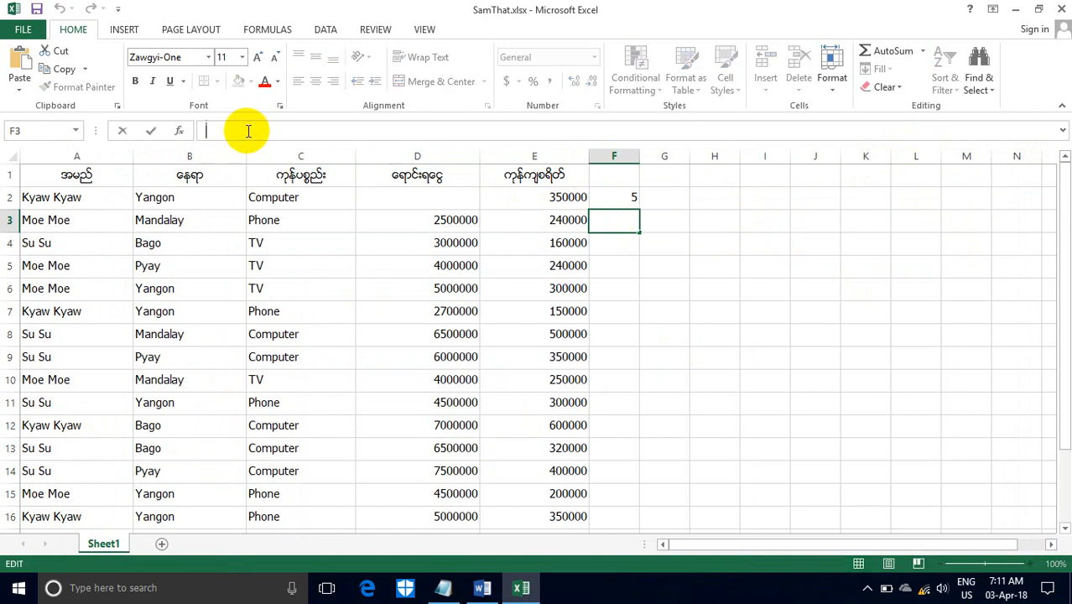
pyautogui.hotkey('ctrl', 'v')
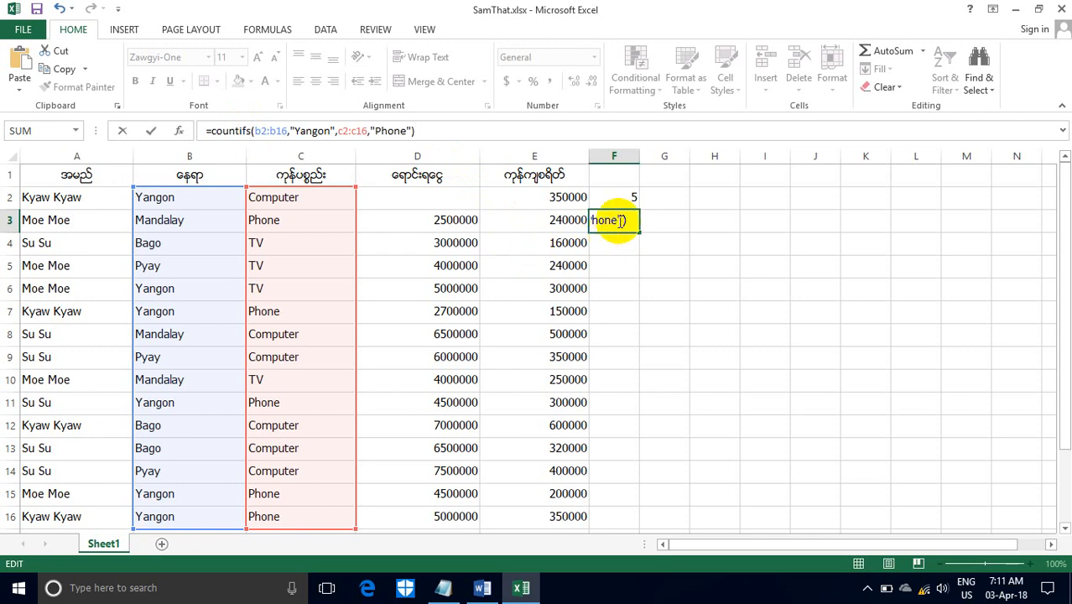
pyautogui.press('Return')
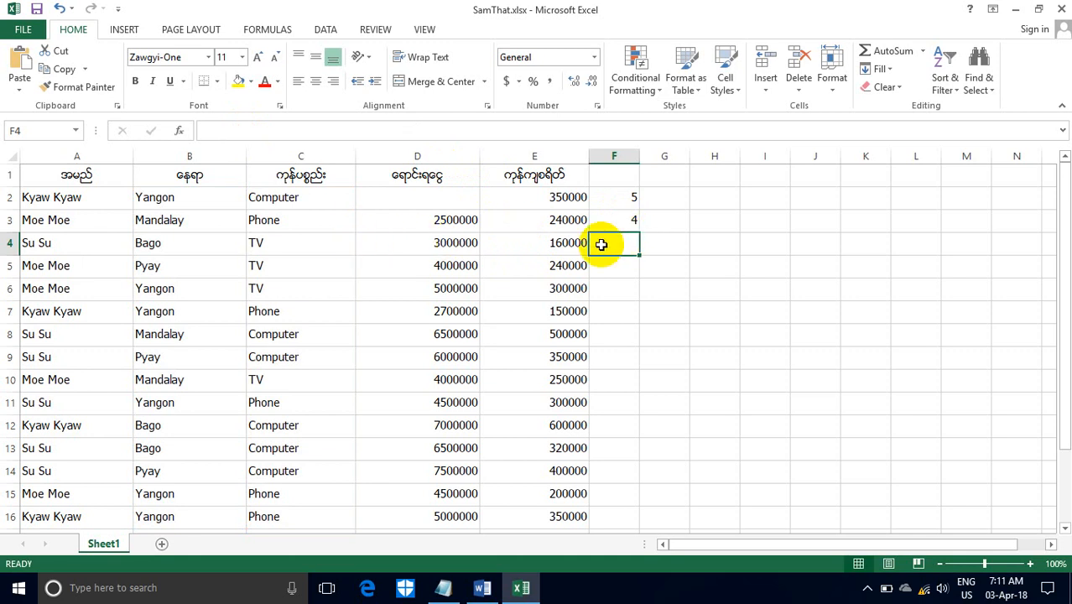
# - Delete the COUNTIF and COUNTIFS formulas in cells F2 and F3
pyautogui.click(618, 226)
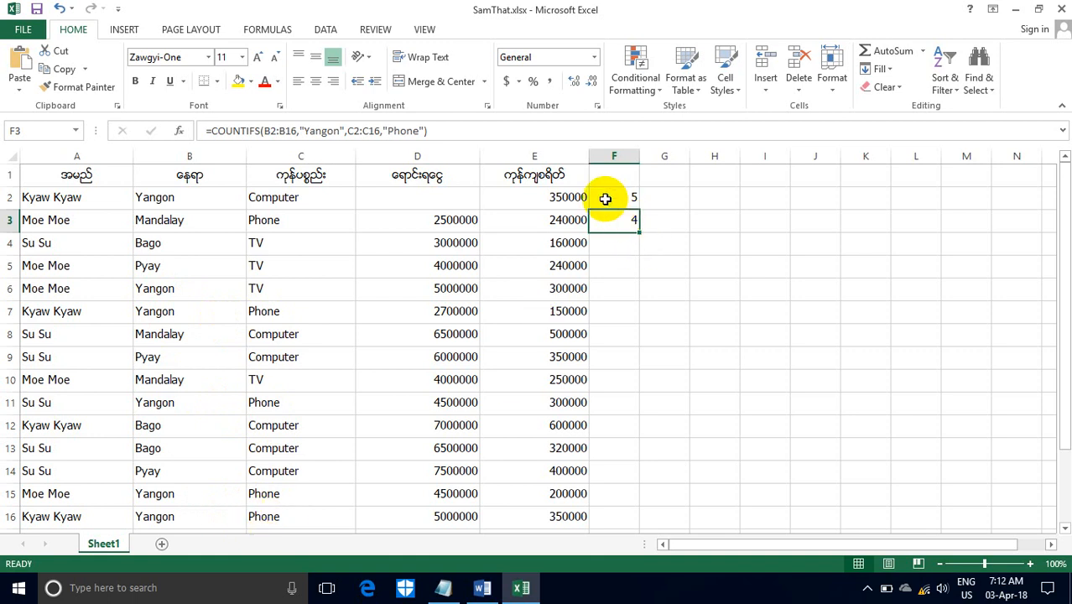
pyautogui.moveTo(608, 202); pyautogui.dragTo(631, 225)
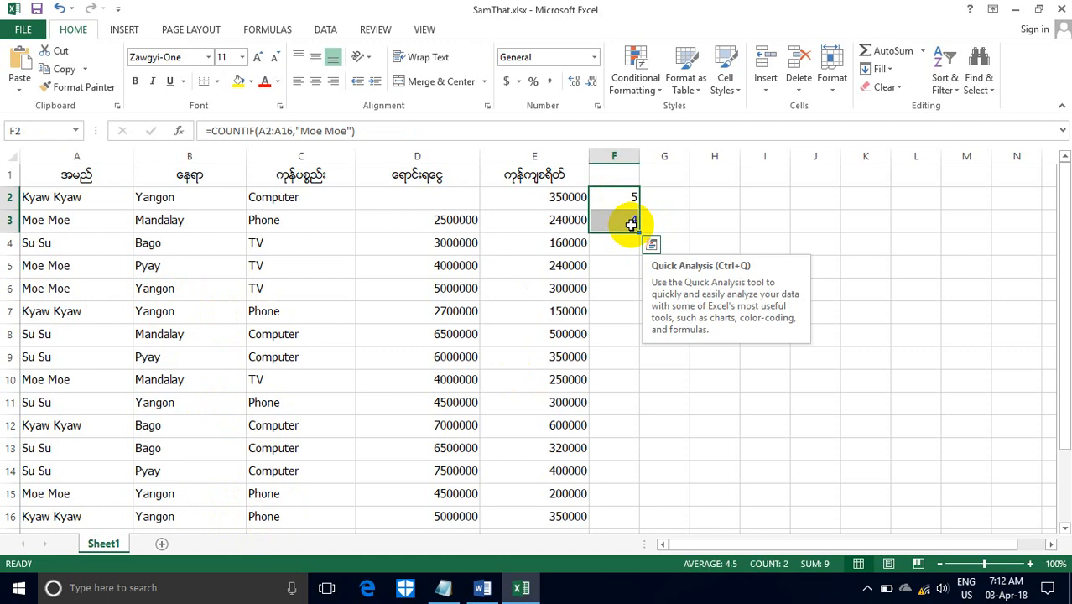
pyautogui.press('Delete')
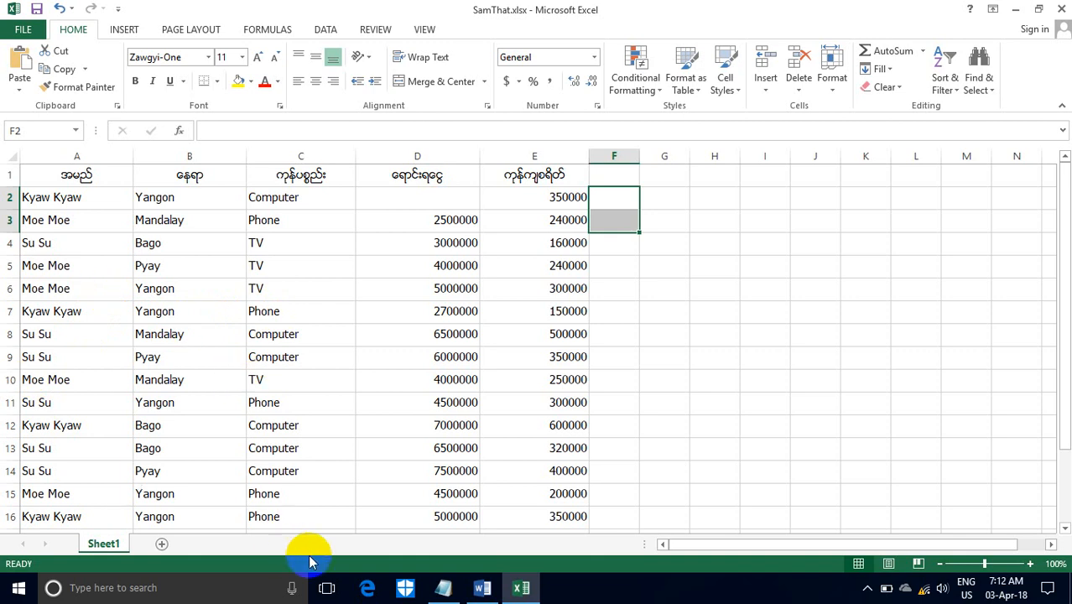
# - In Notepad, insert the range a2:a16 with the quoted name from cell A2 as the first criteria pair of the COUNTIFS formula
pyautogui.click(445, 589)
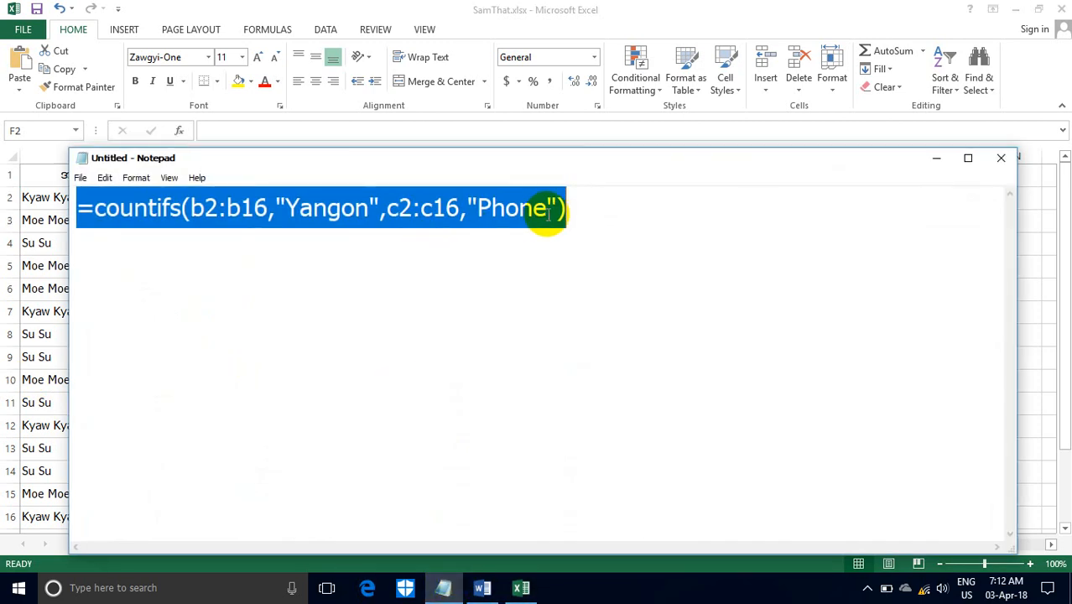
pyautogui.click(549, 208)
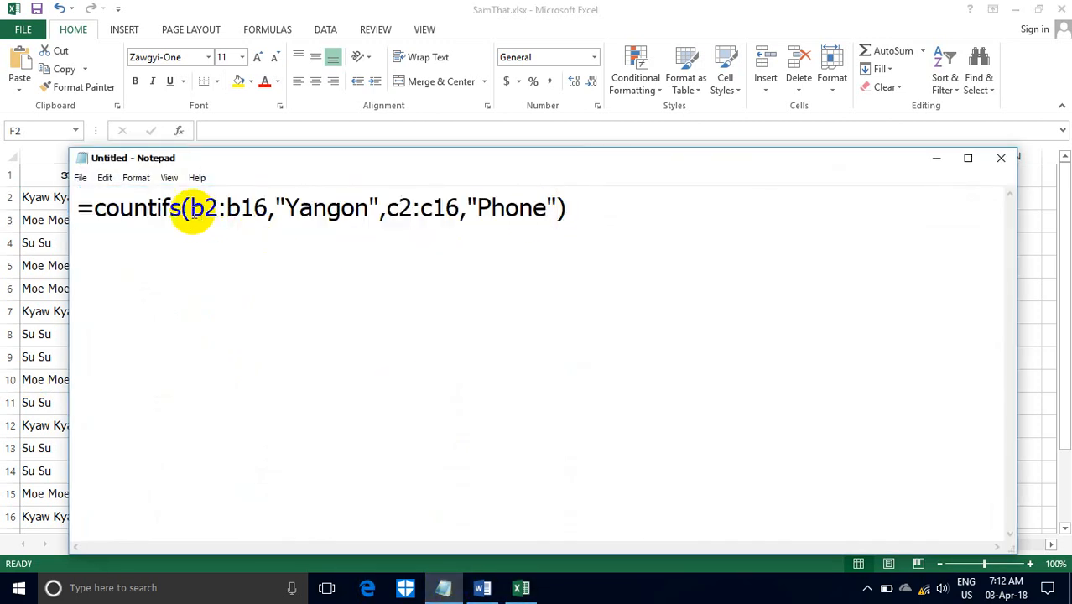
pyautogui.moveTo(197, 156); pyautogui.dragTo(471, 165)
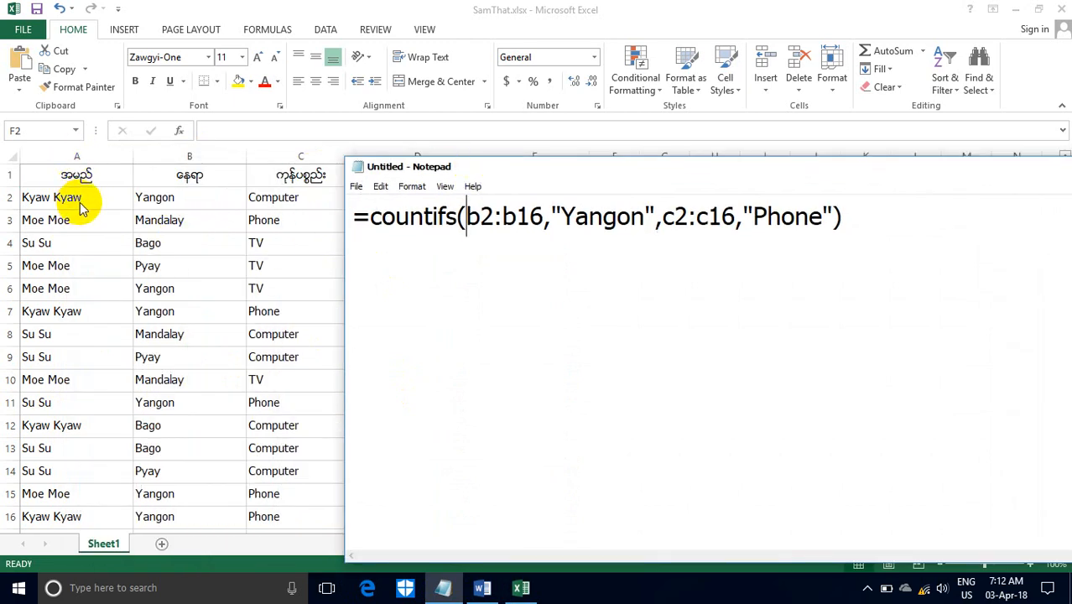
pyautogui.write('a')
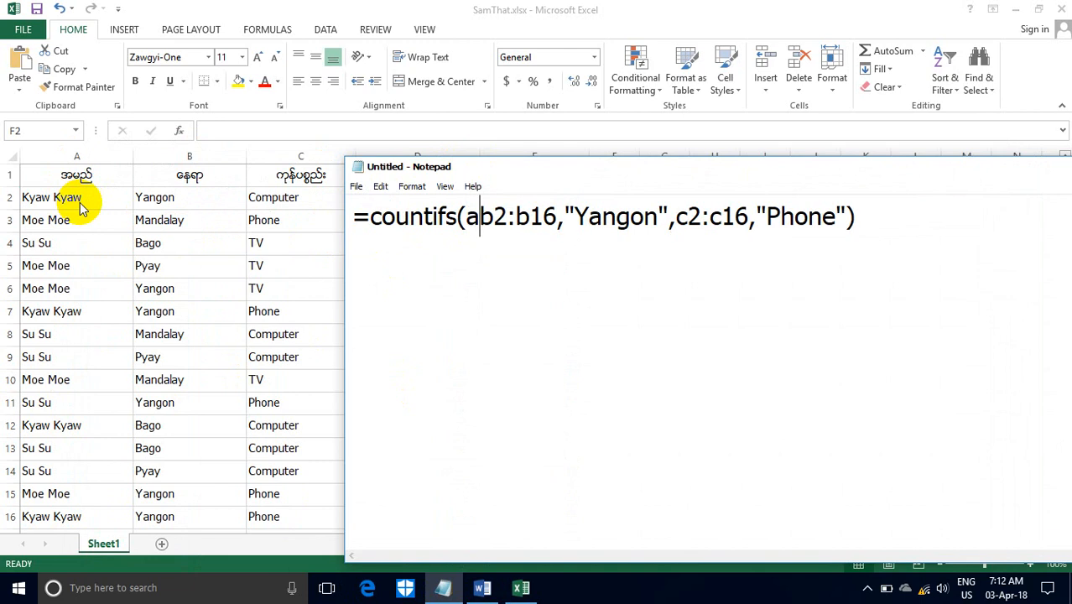
pyautogui.write('2')
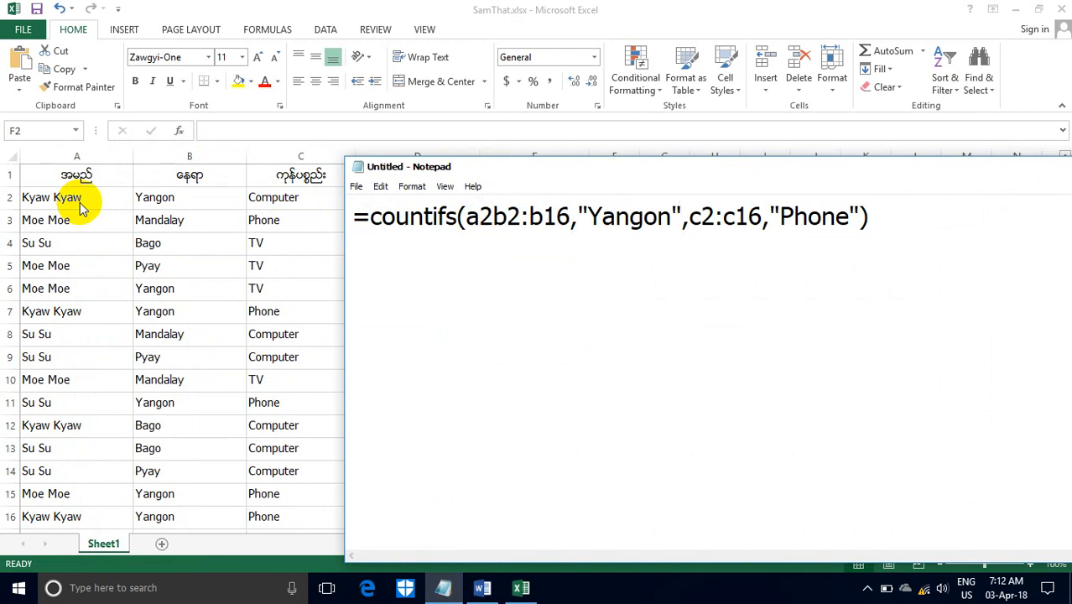
pyautogui.write(':a')
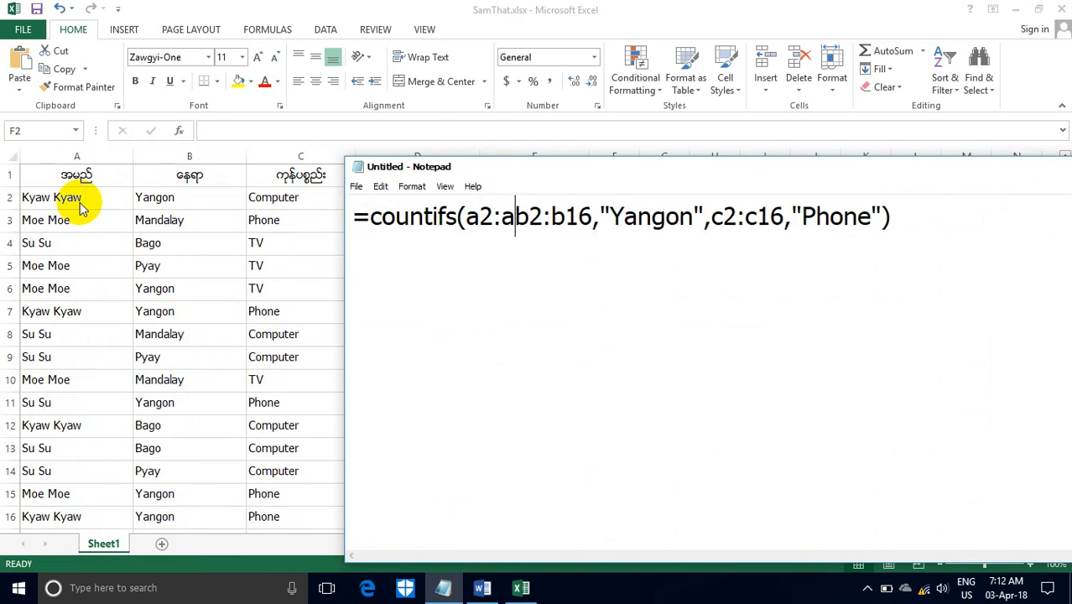
pyautogui.write('16')
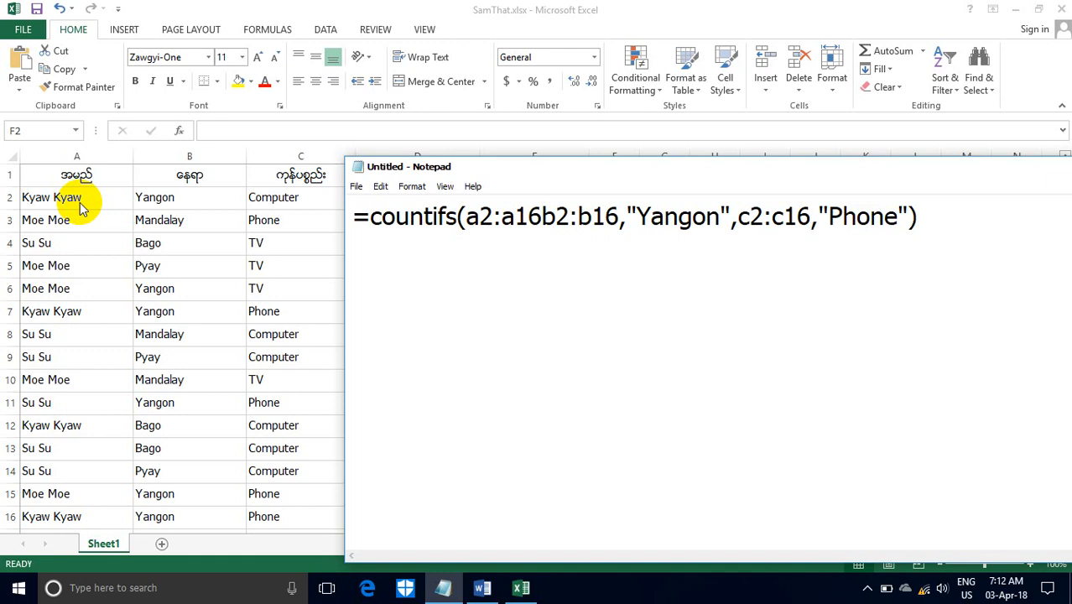
pyautogui.write(',')
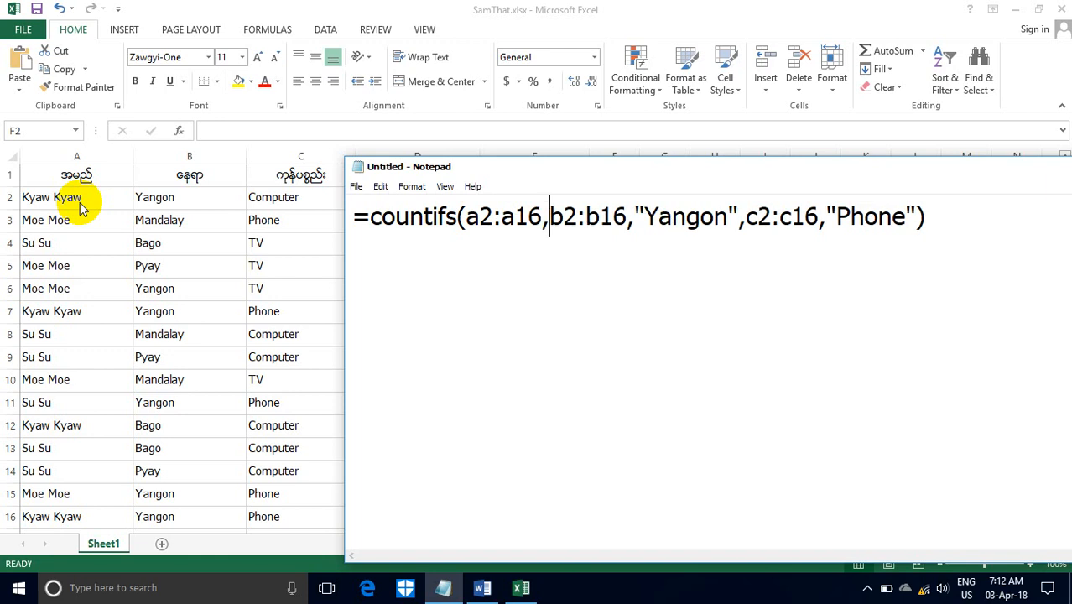
pyautogui.write('"')
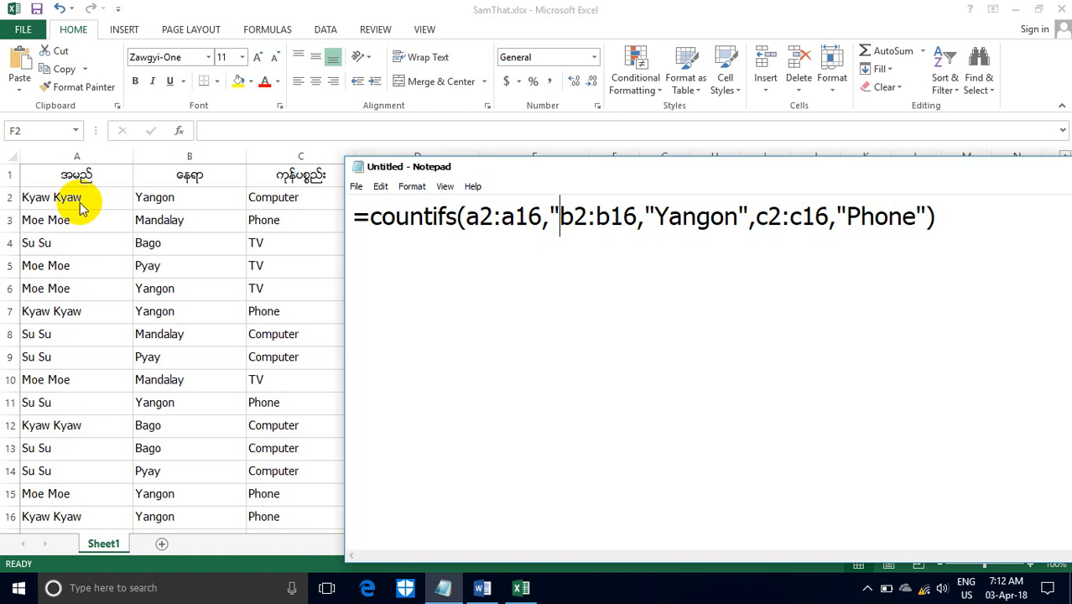
pyautogui.write('Kyaw ')
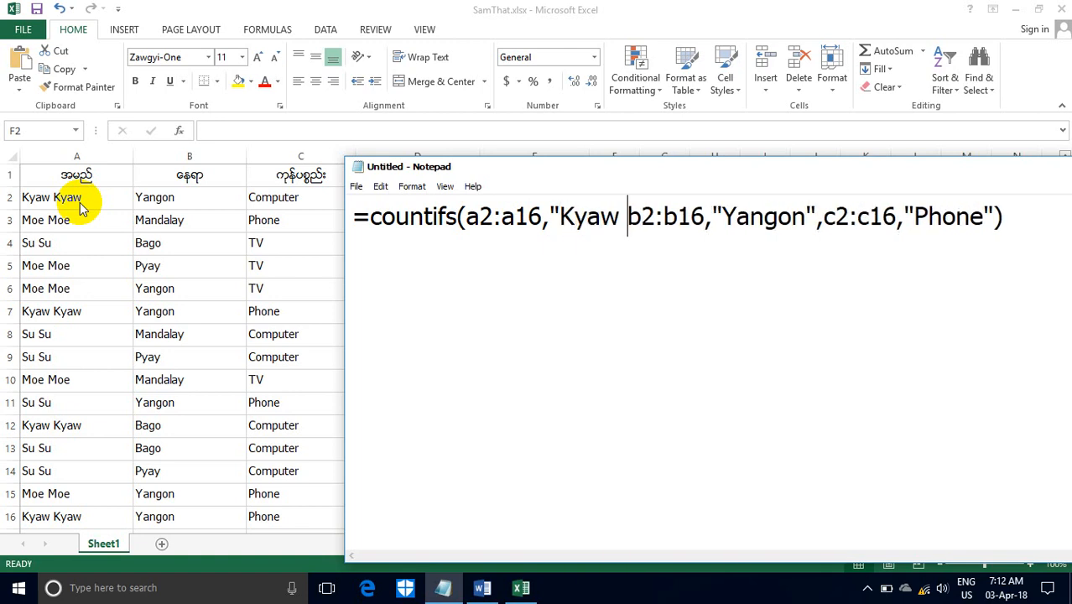
pyautogui.write('Kyaw')
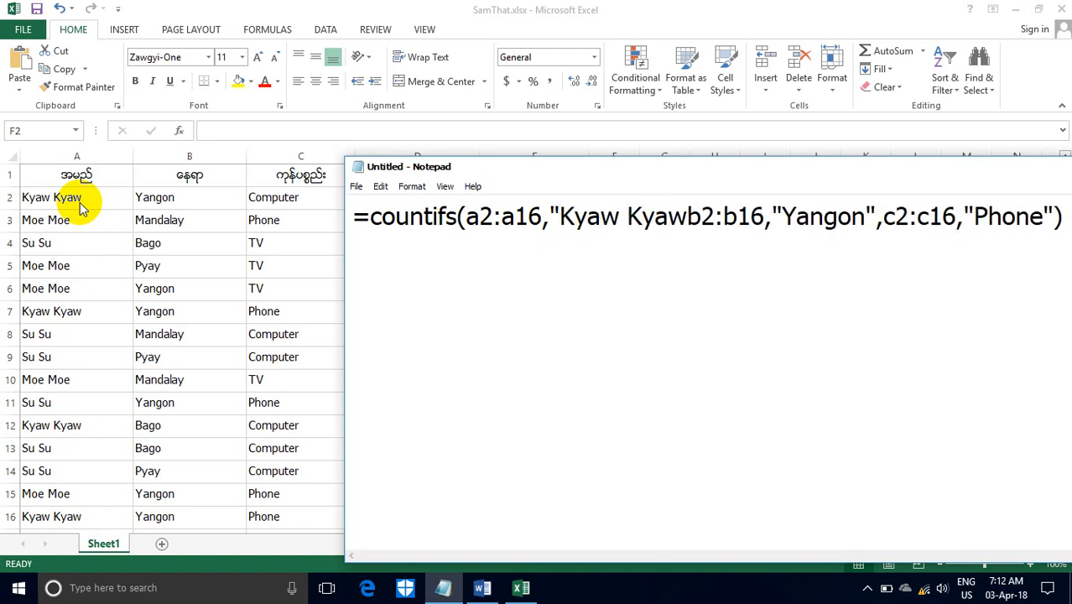
pyautogui.write('",')
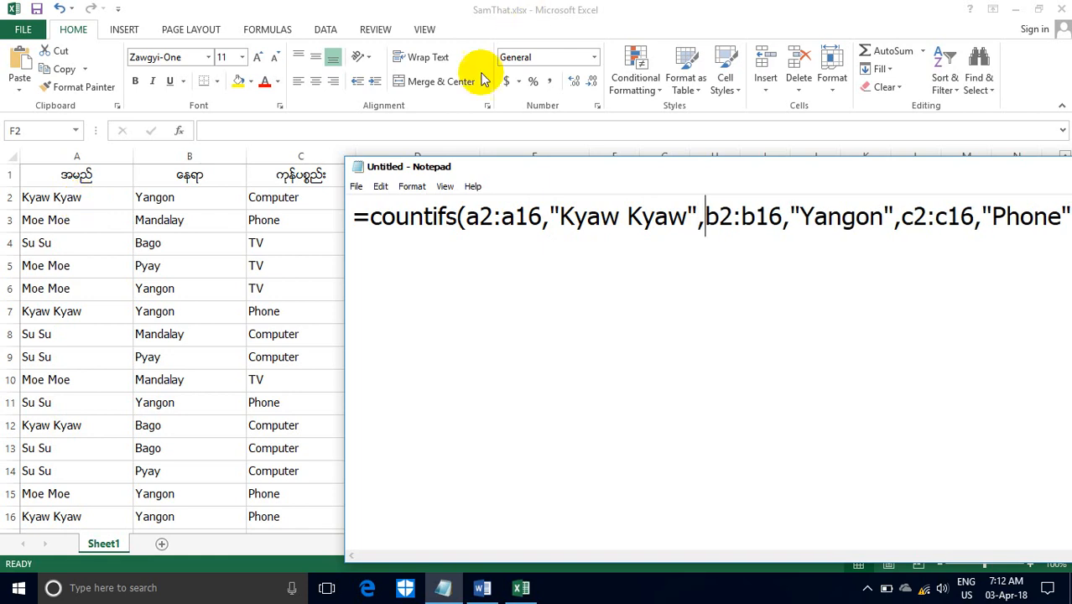
# - Copy the whole three-criteria COUNTIFS formula from Notepad and enter it in cell F2 of the workbook
pyautogui.moveTo(509, 168); pyautogui.dragTo(235, 113)
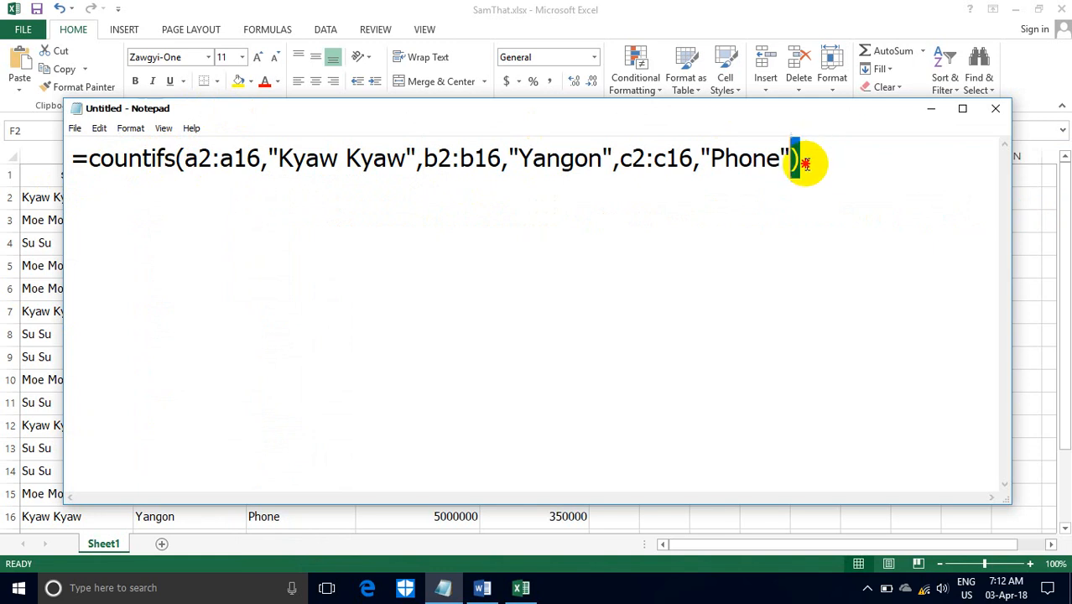
pyautogui.moveTo(803, 159); pyautogui.dragTo(71, 172)
pyautogui.hotkey('ctrl', 'c')
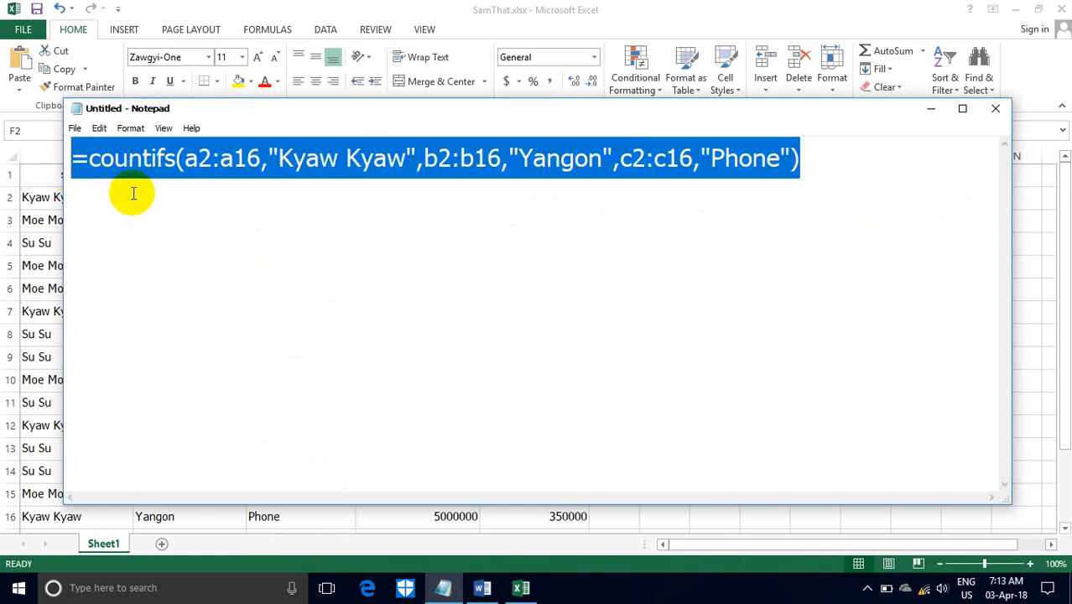
pyautogui.click(931, 108)
pyautogui.click(623, 195)
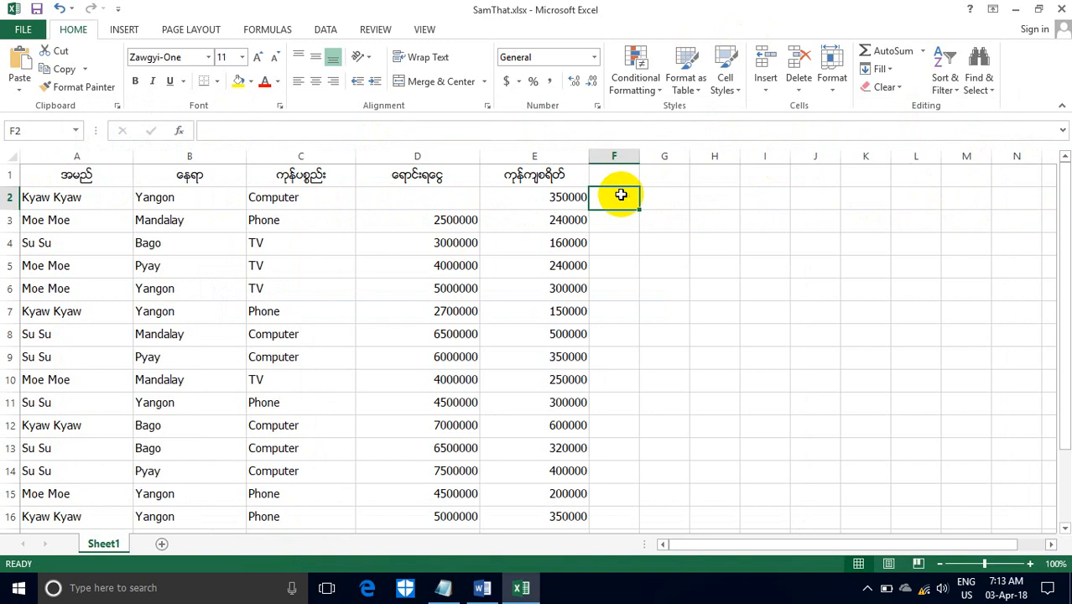
pyautogui.click(251, 131)
pyautogui.hotkey('ctrl', 'v')
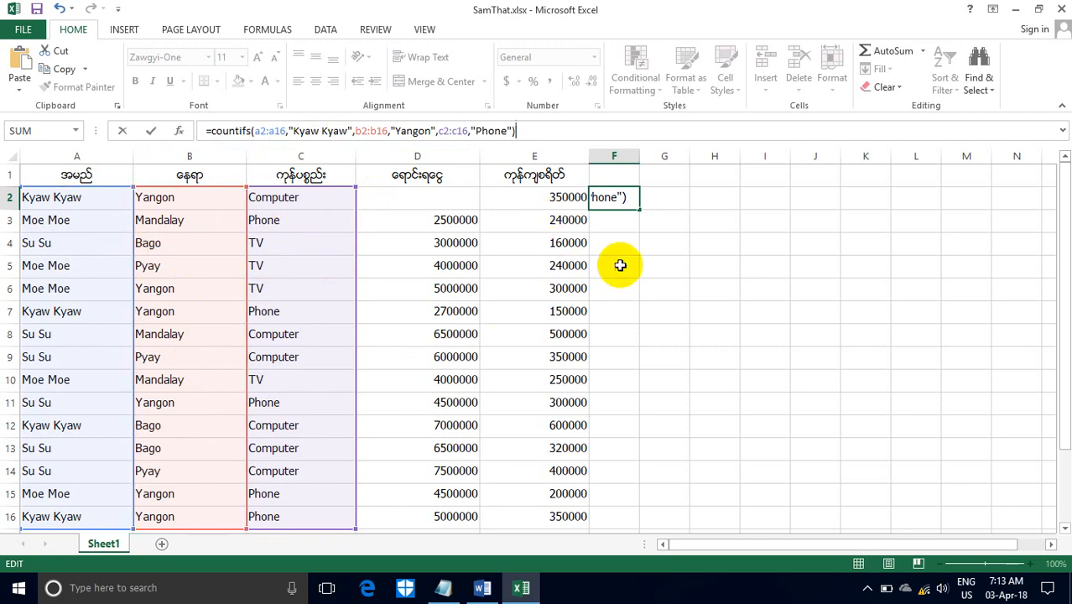
pyautogui.press('Return')
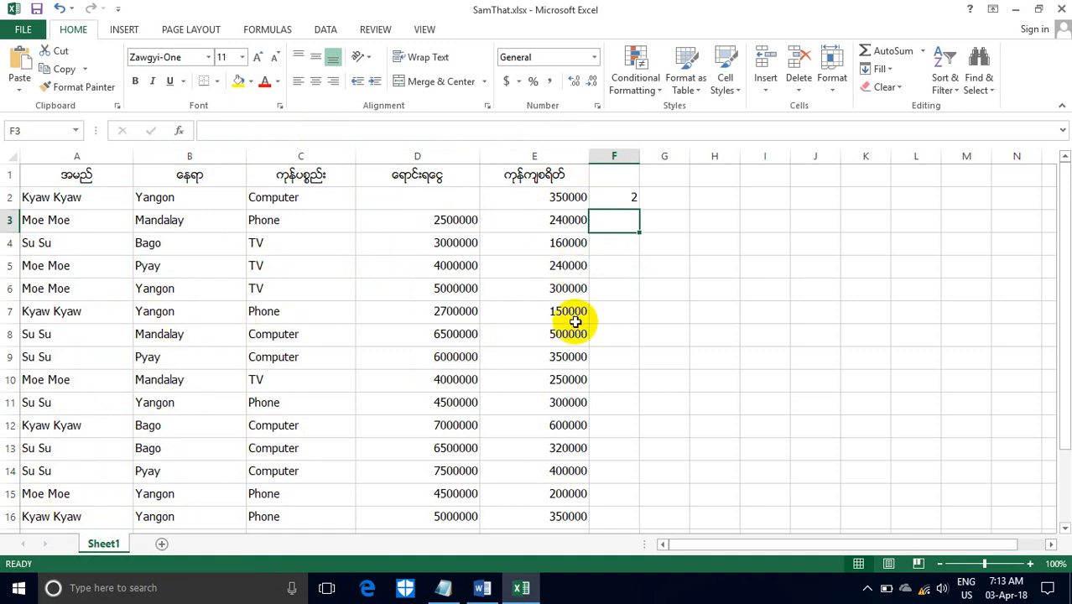
# - Review the Count, Counta, Countblack, Countif and Countifs descriptions in Word, and minimize the Word and Excel windows
pyautogui.click(481, 587)
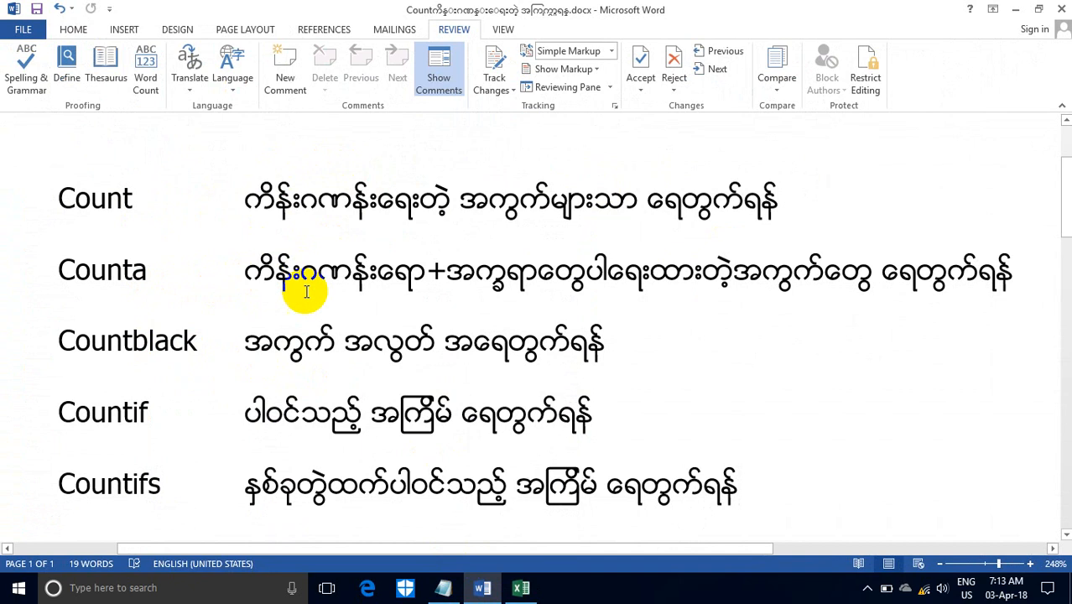
pyautogui.moveTo(175, 341); pyautogui.dragTo(132, 344)
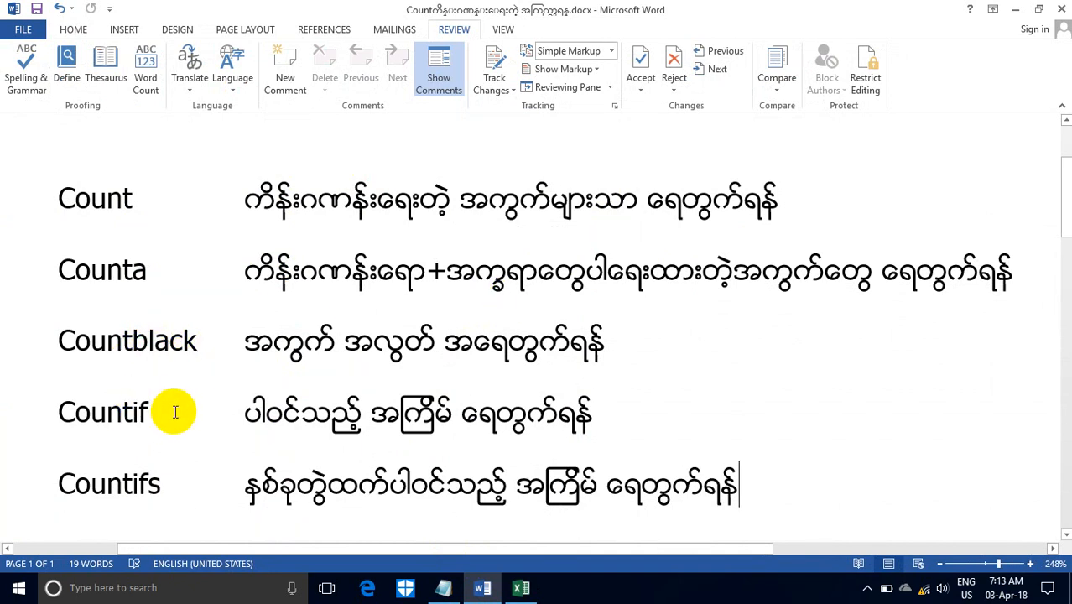
pyautogui.moveTo(132, 486); pyautogui.dragTo(152, 484)
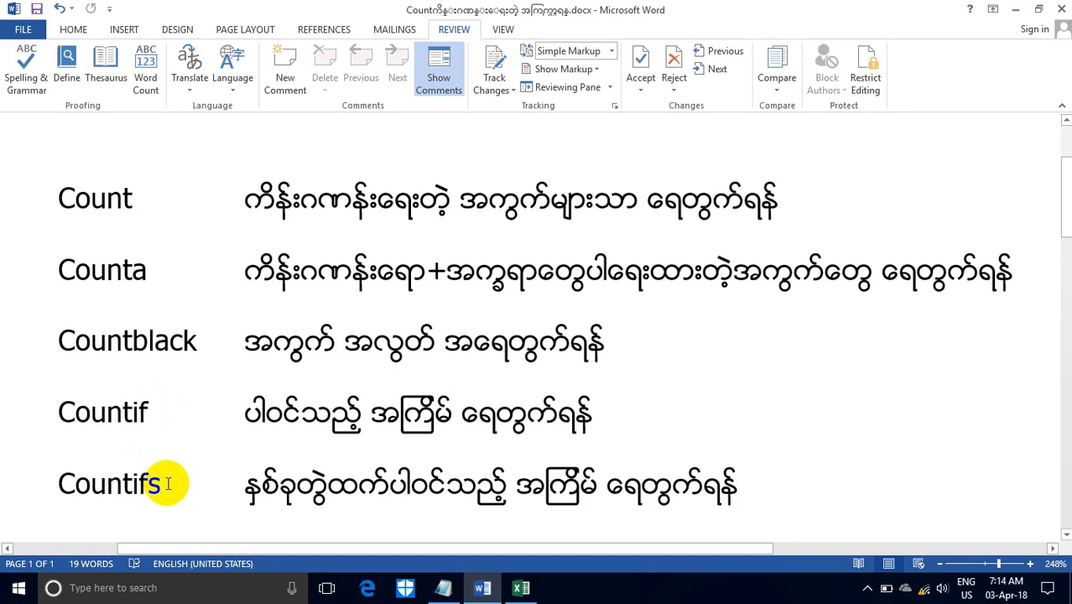
pyautogui.click(1016, 11)
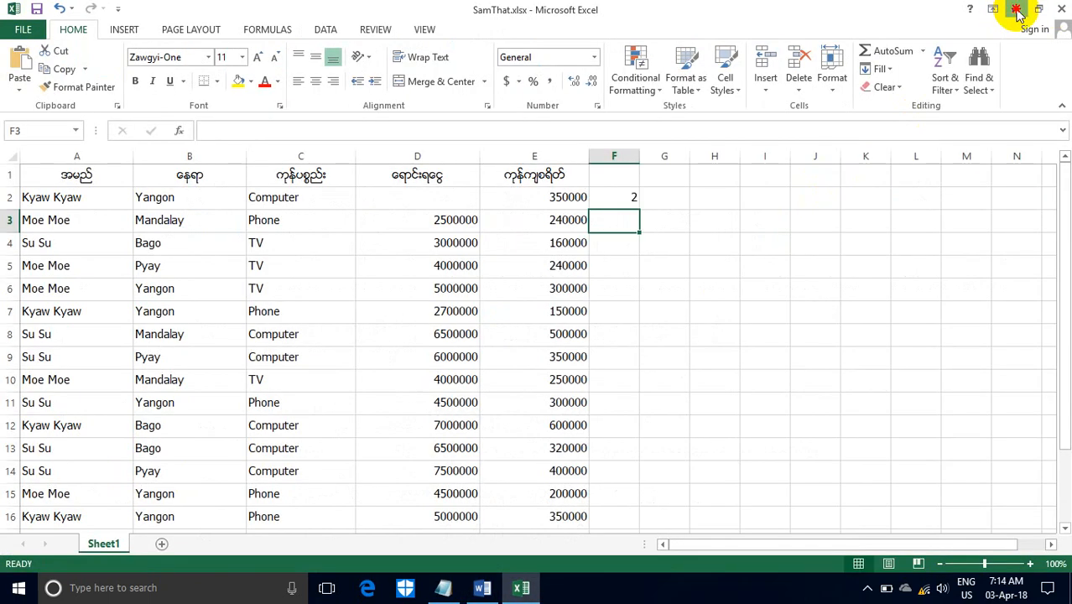
pyautogui.click(1016, 10)
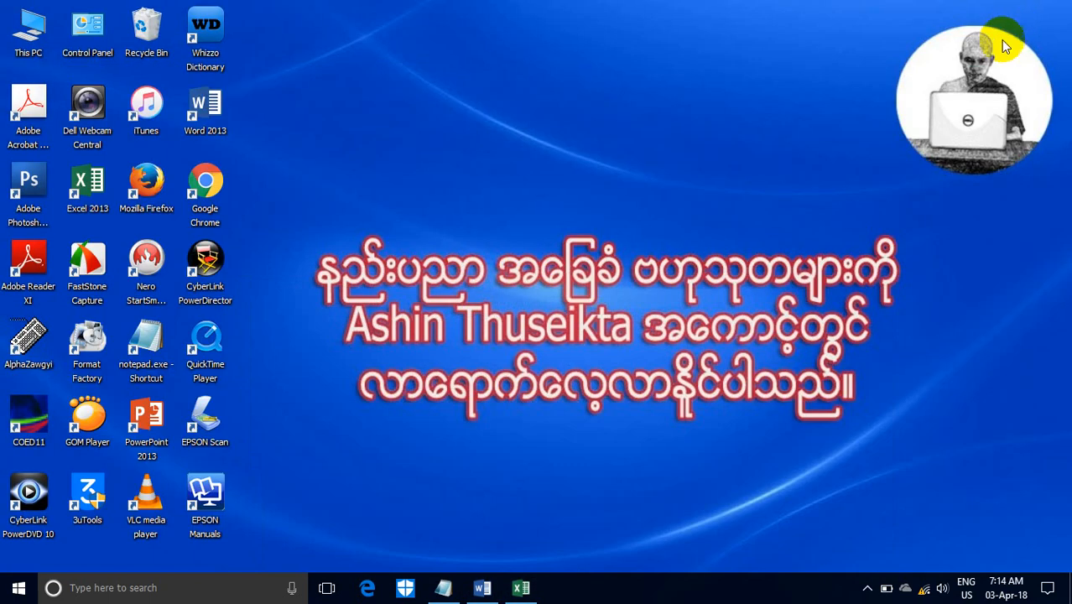